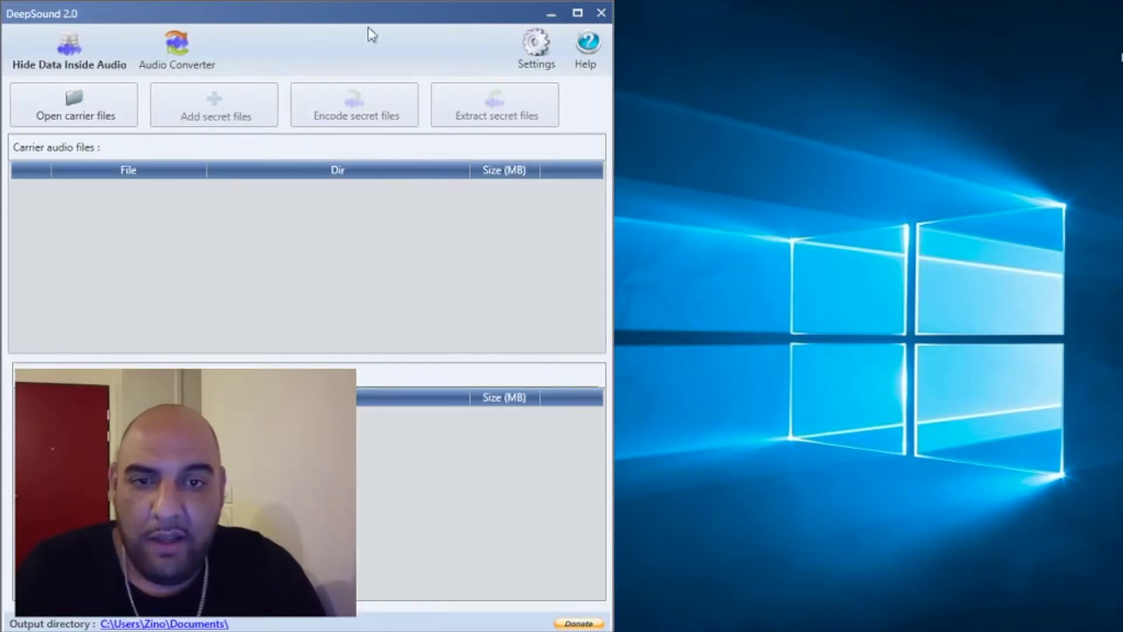
# Move the DeepSound 2.0 window, then maximize it to show the empty carrier and secret file lists
pyautogui.moveTo(368, 27); pyautogui.dragTo(572, 19)
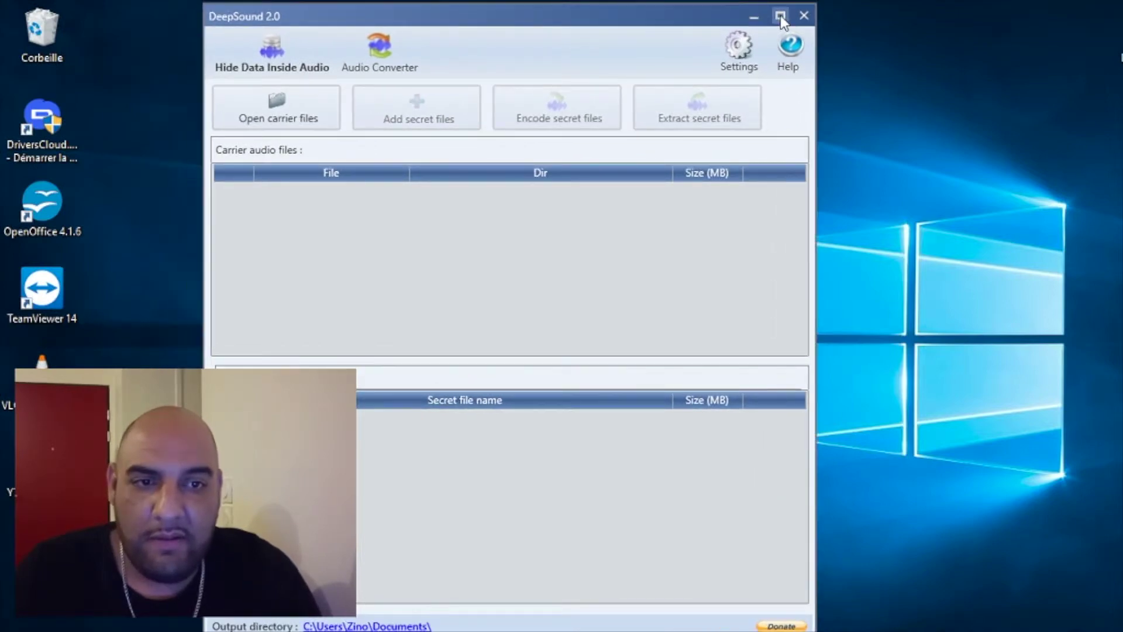
pyautogui.click(781, 14)
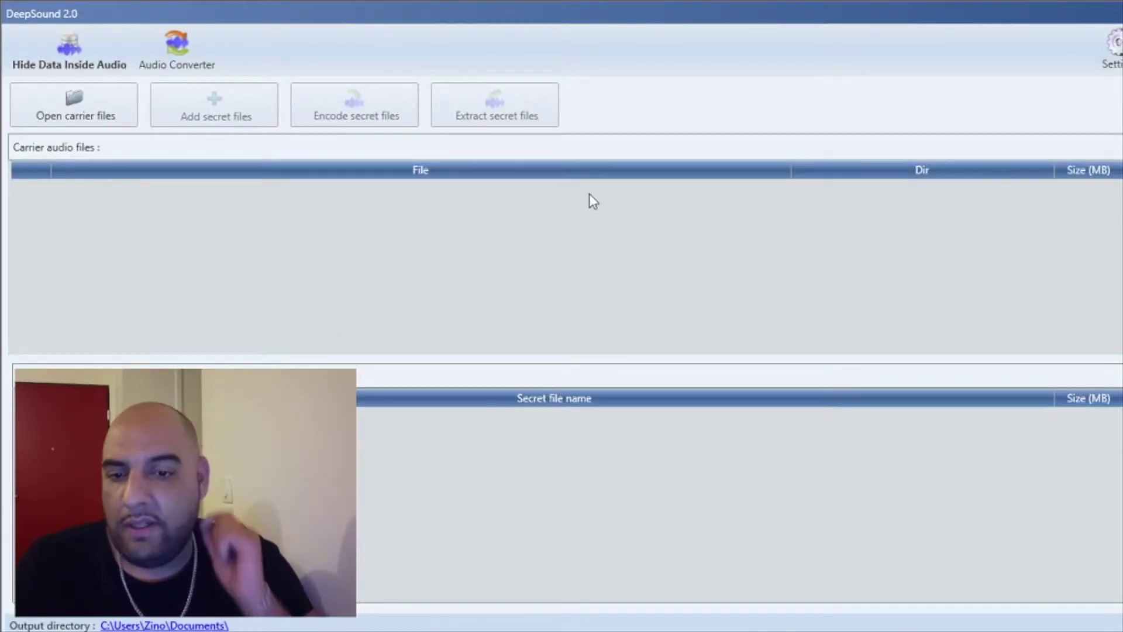
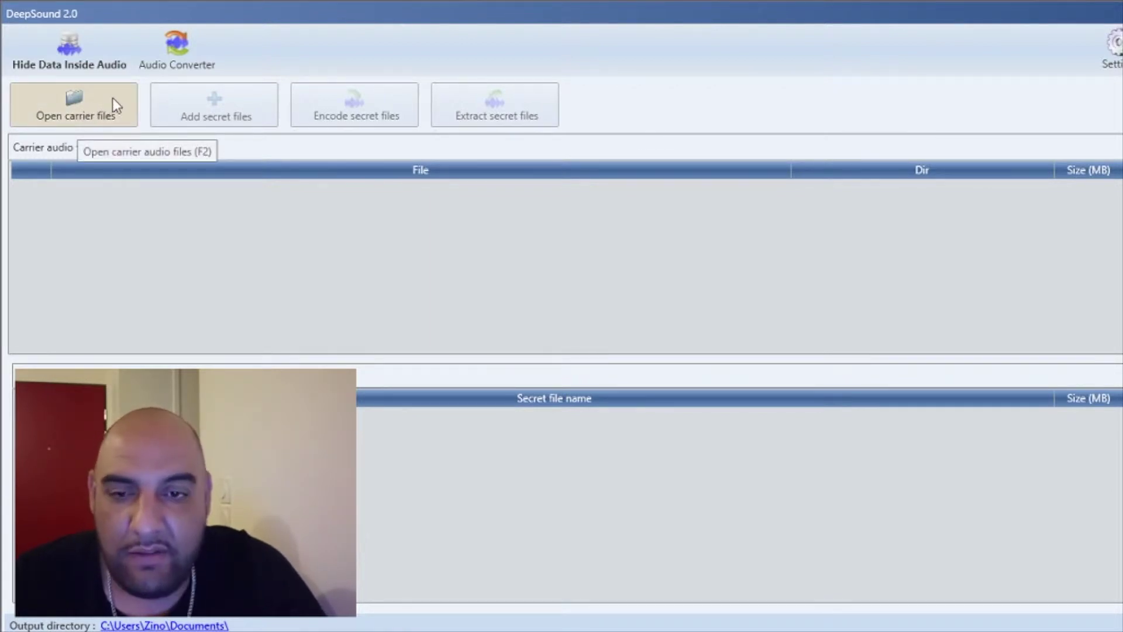
# Load Bit_Coin.mp3 from the Desktop as the carrier audio file
pyautogui.click(71, 102)
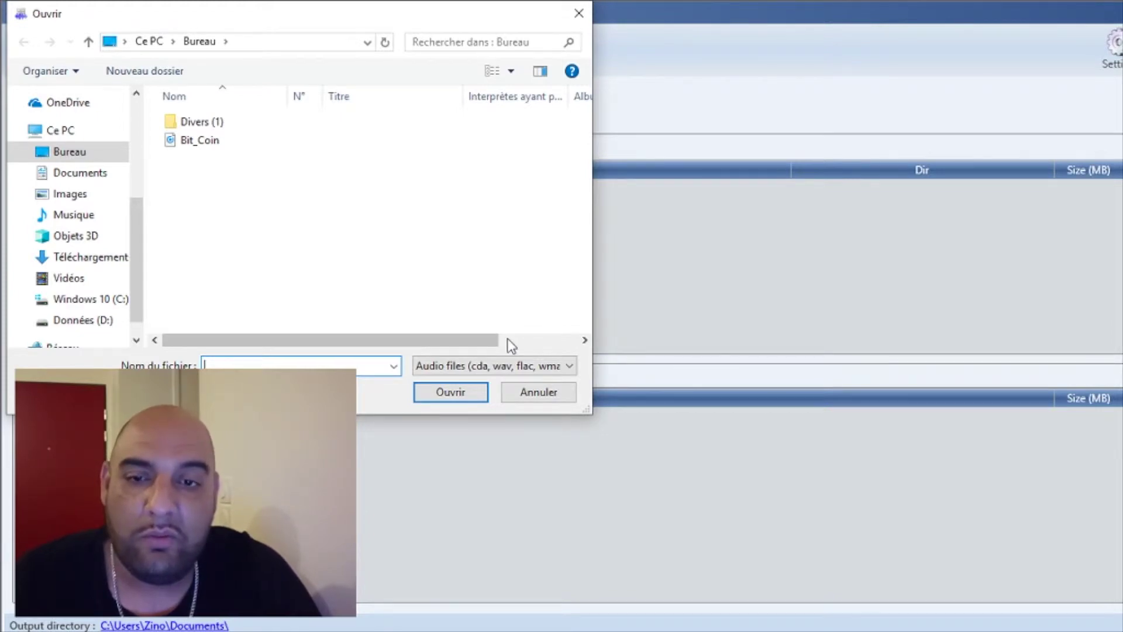
pyautogui.click(216, 141)
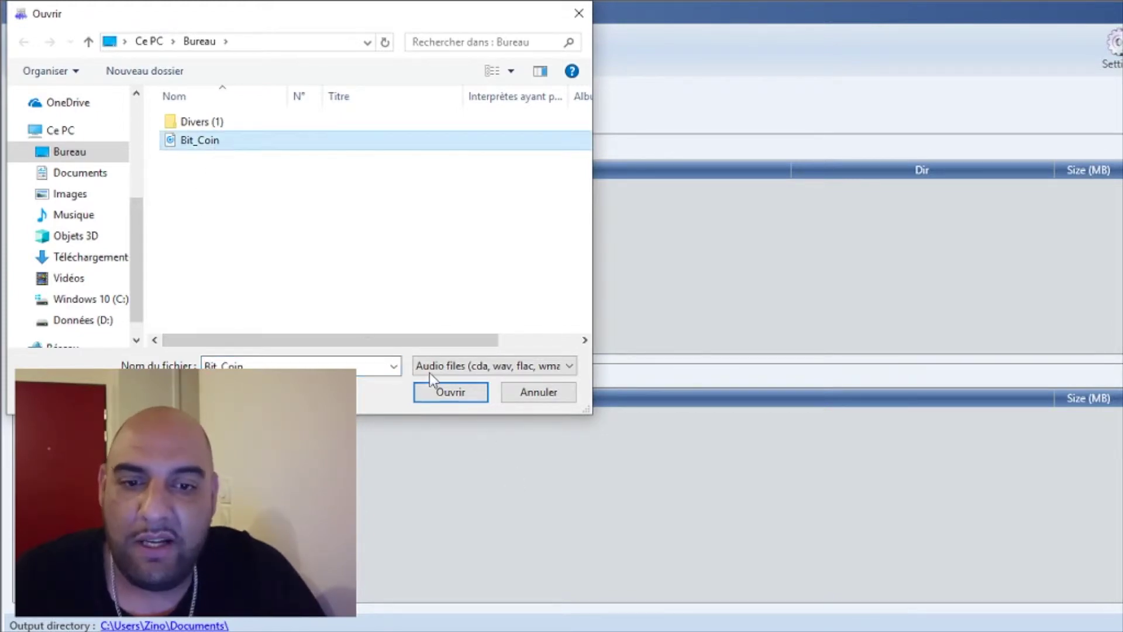
pyautogui.click(436, 389)
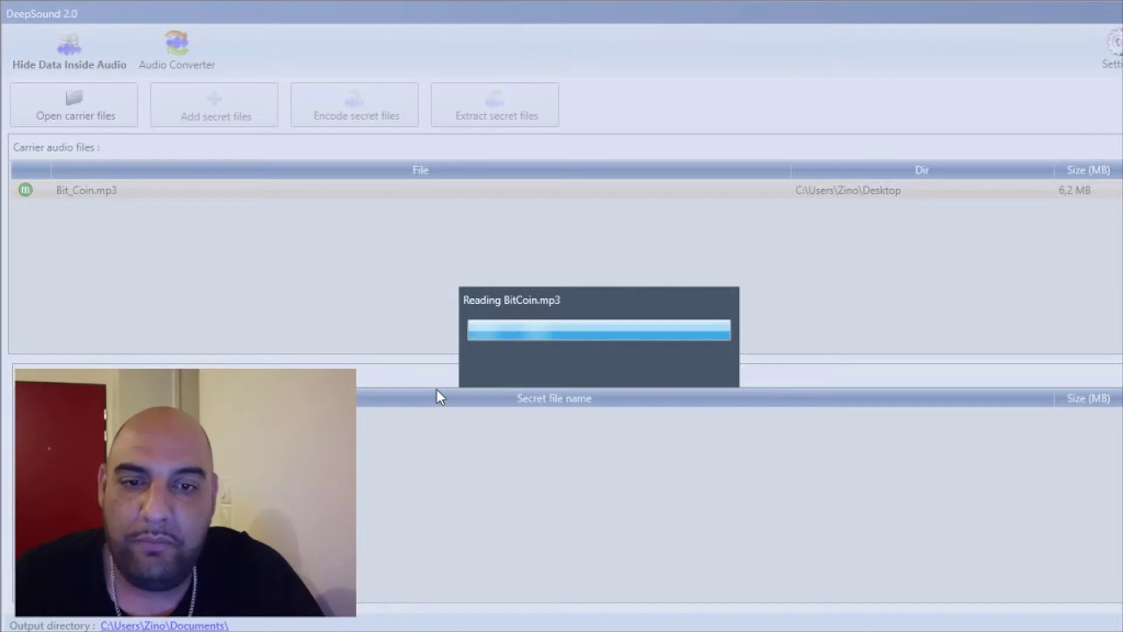
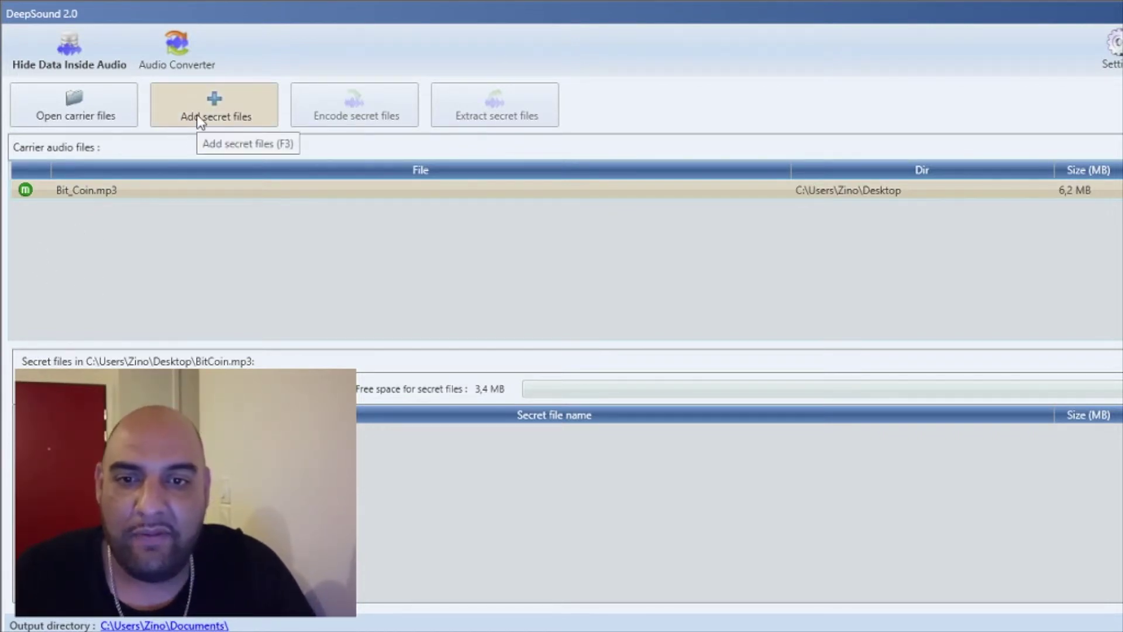
# Add the Desktop photo as a secret file to hide in Bit_Coin.mp3, browsing with Grandes icônes view
pyautogui.click(211, 115)
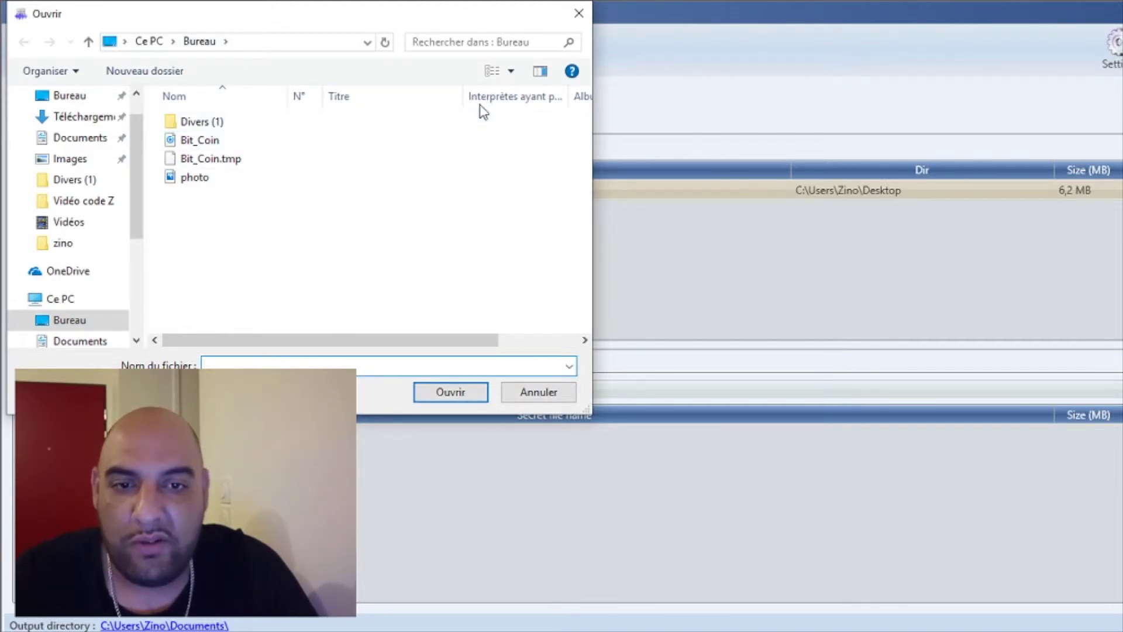
pyautogui.click(511, 81)
pyautogui.click(565, 61)
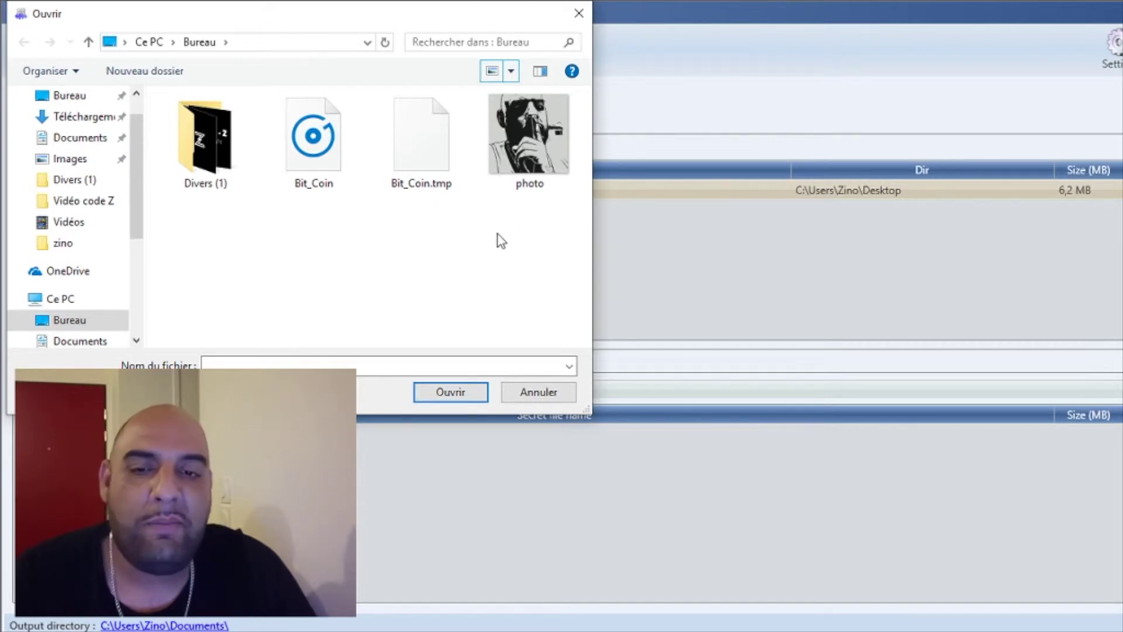
pyautogui.click(533, 157)
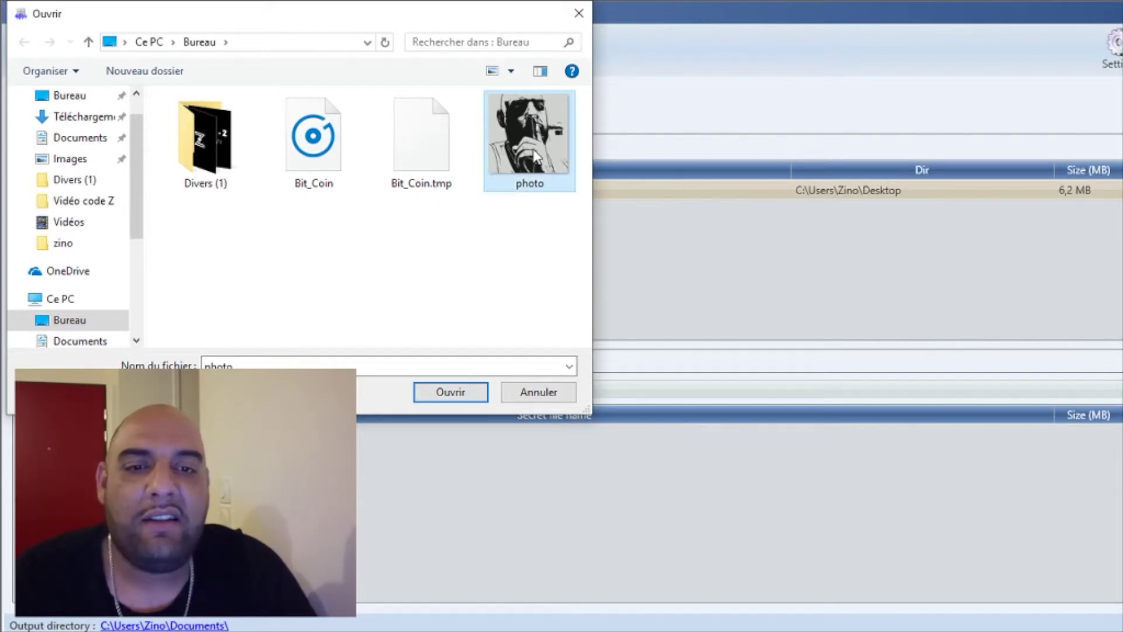
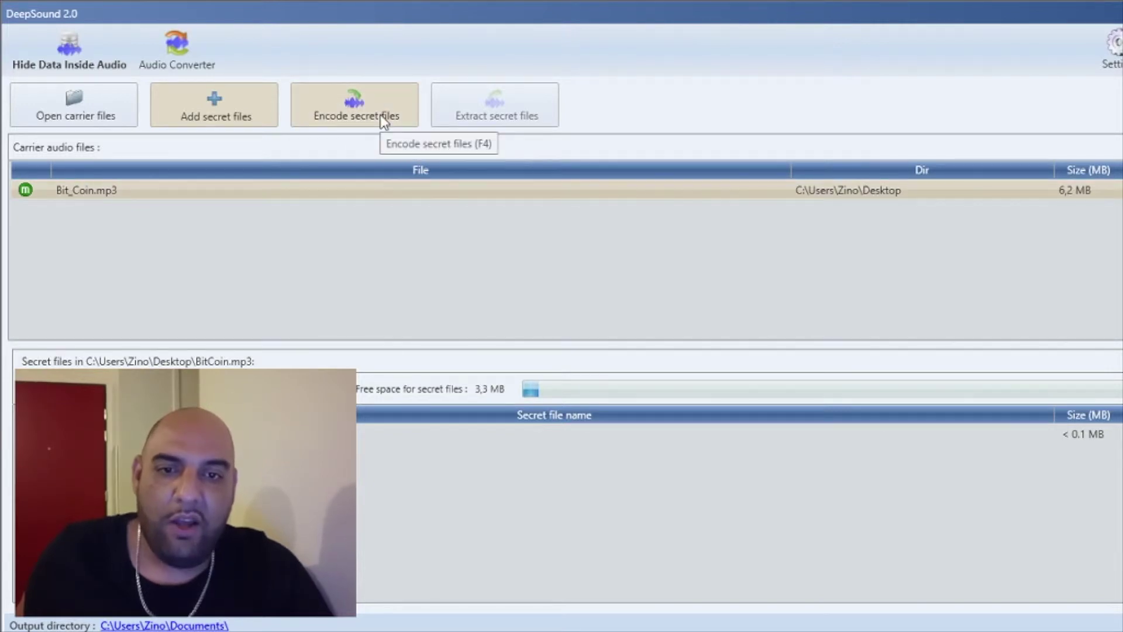
# Open the Bit_Coin.mp3 encoding settings and keep Waveform Audio File Format (.wav) as output
pyautogui.click(384, 116)
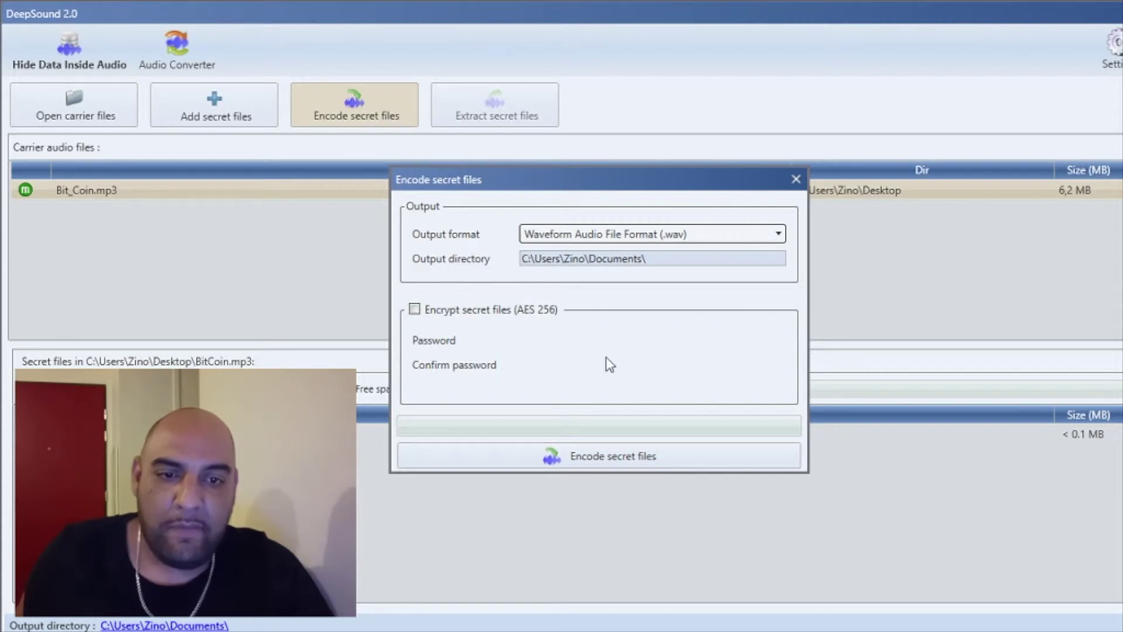
pyautogui.click(784, 234)
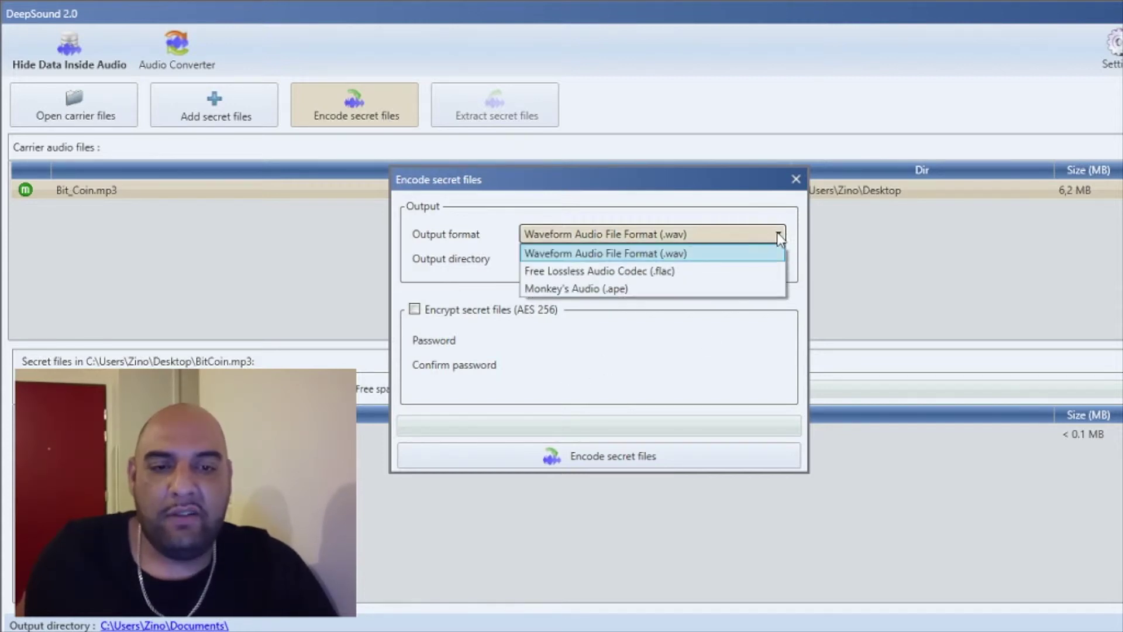
pyautogui.click(756, 255)
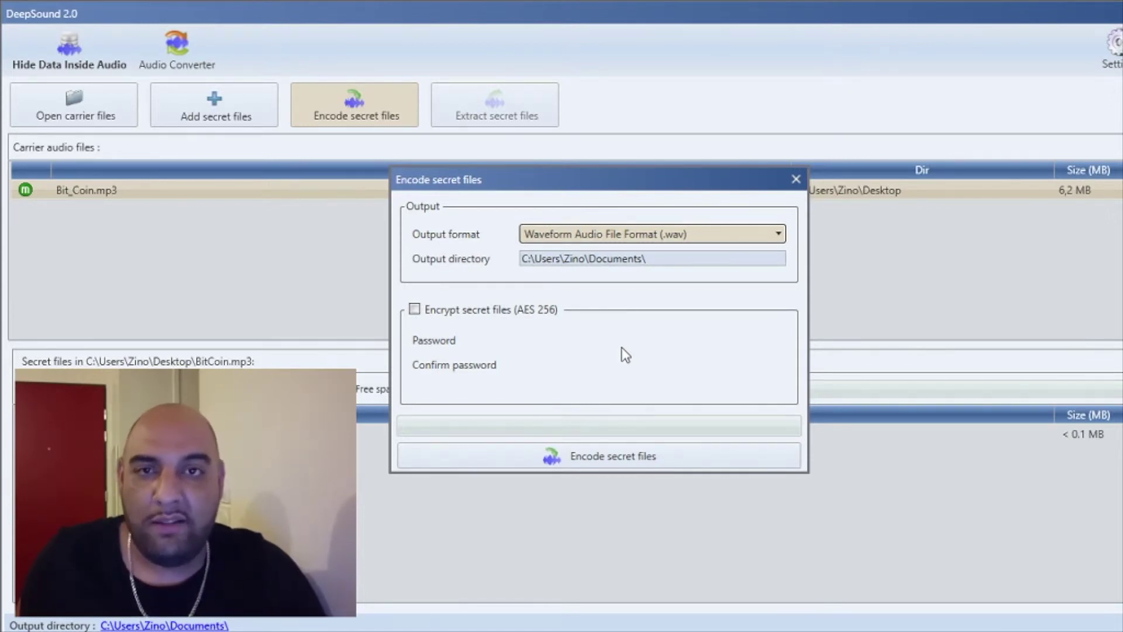
# Turn on Encrypt secret files (AES 256) and type the encryption password
pyautogui.click(415, 310)
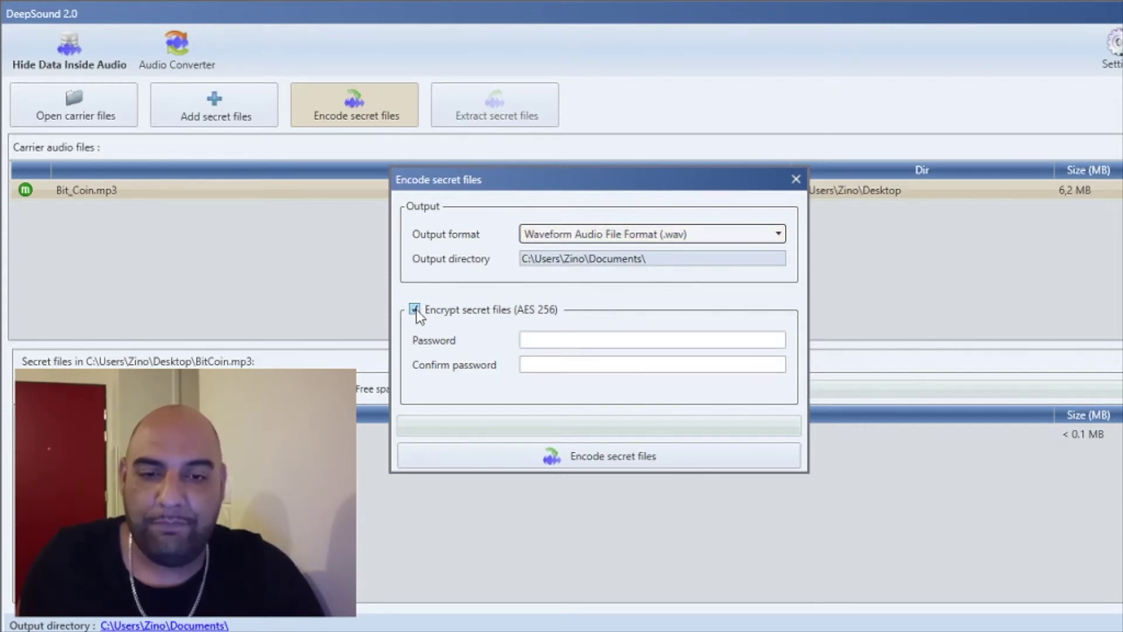
pyautogui.click(561, 340)
pyautogui.write('12')
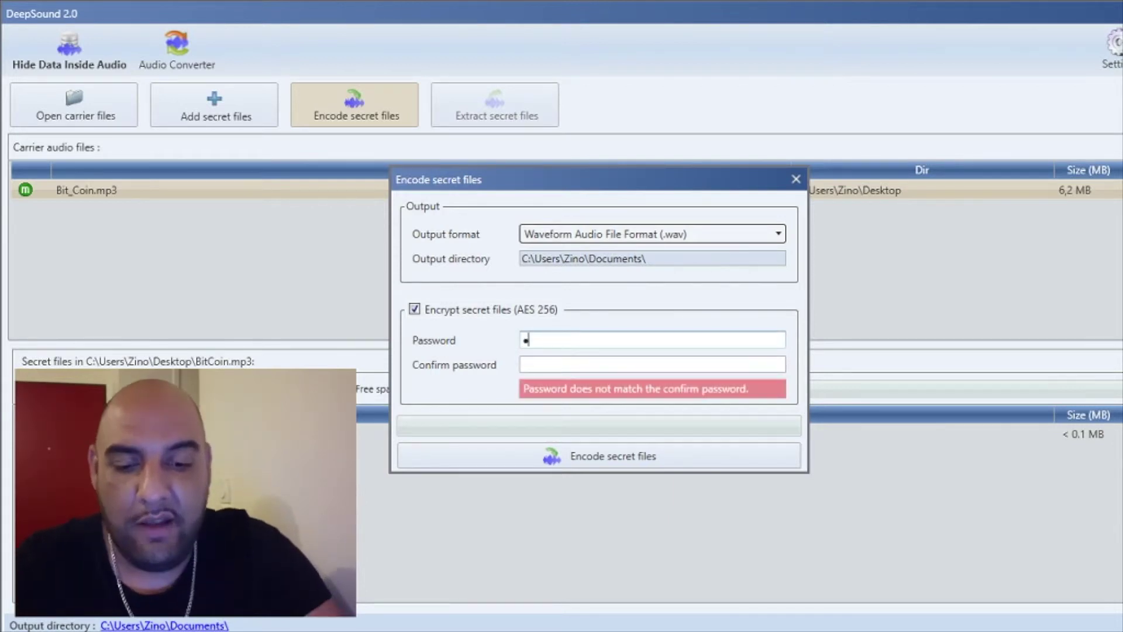
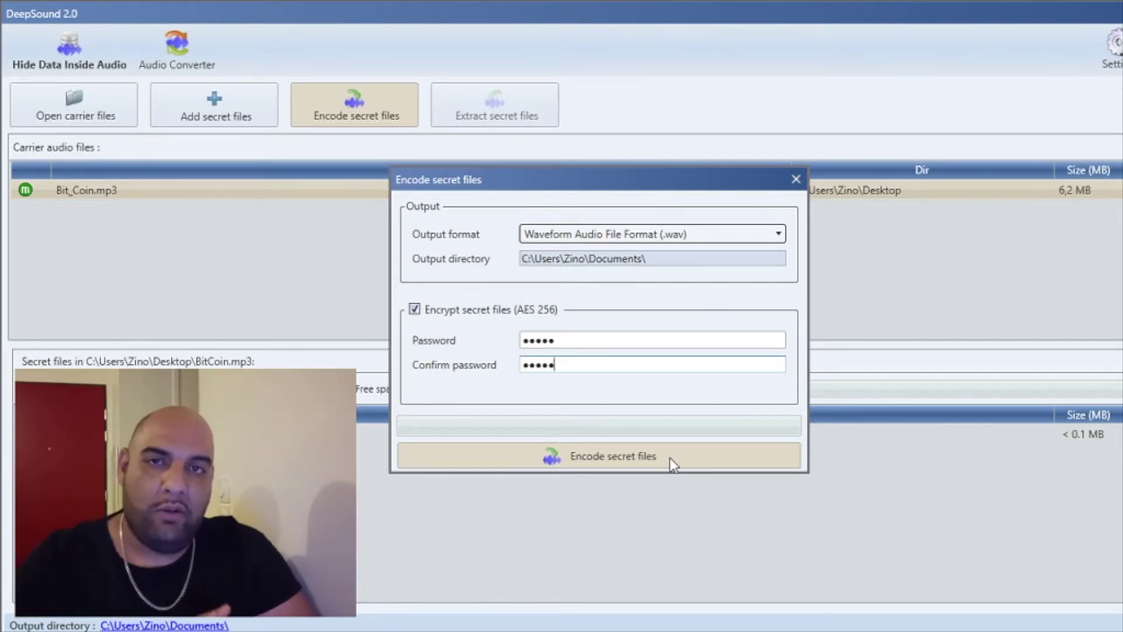
# Encode the AES 256-encrypted secret files into Bit_Coin(1).wav and dismiss the success message
pyautogui.click(669, 457)
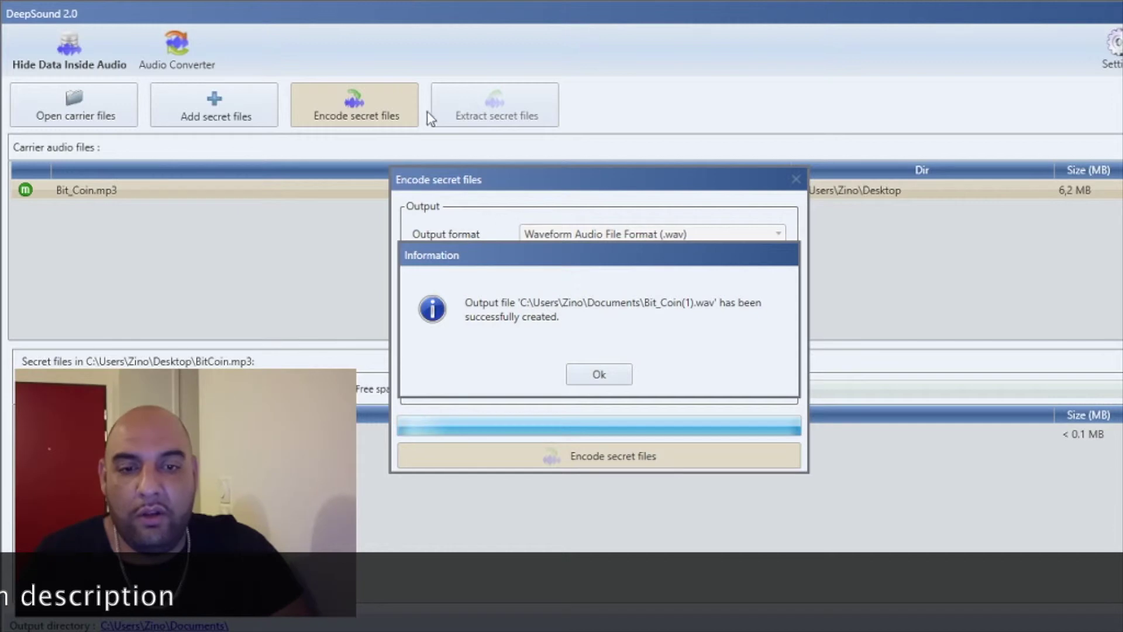
pyautogui.click(601, 375)
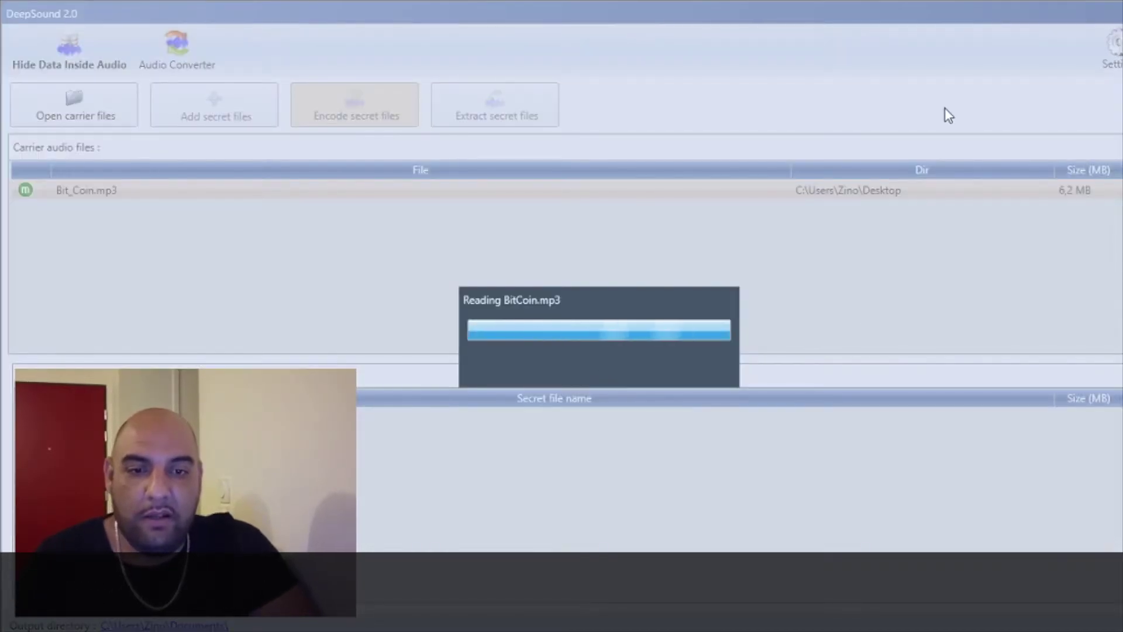
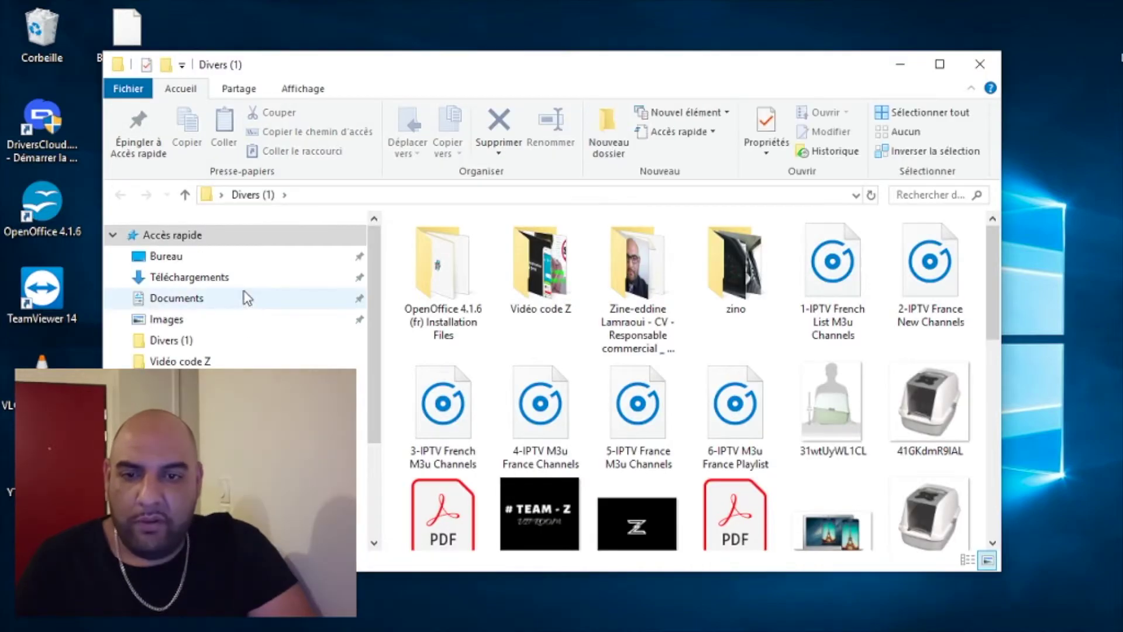
# Move Bit_Coin(1).wav from the Documents folder onto the desktop and close the Documents window
pyautogui.click(241, 296)
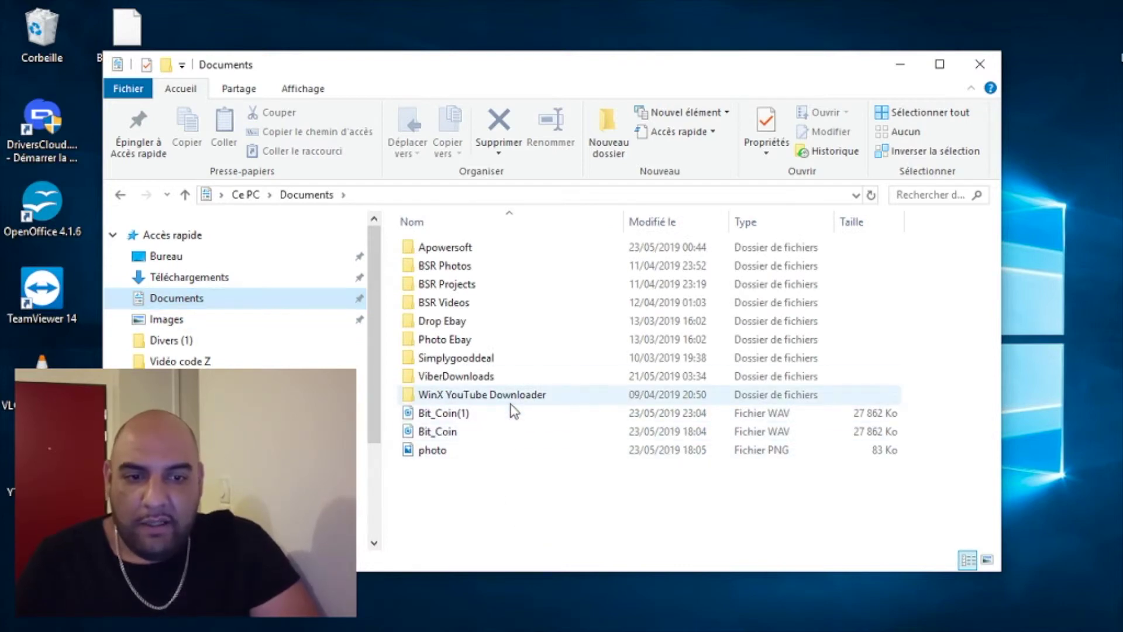
pyautogui.moveTo(459, 417); pyautogui.dragTo(1062, 324)
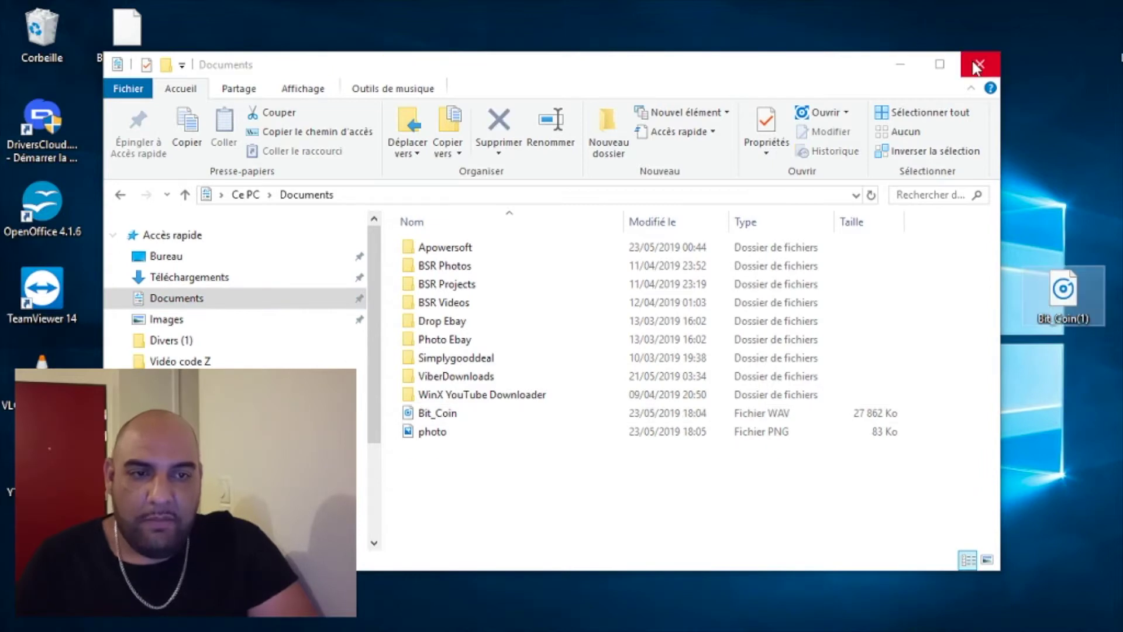
pyautogui.click(978, 65)
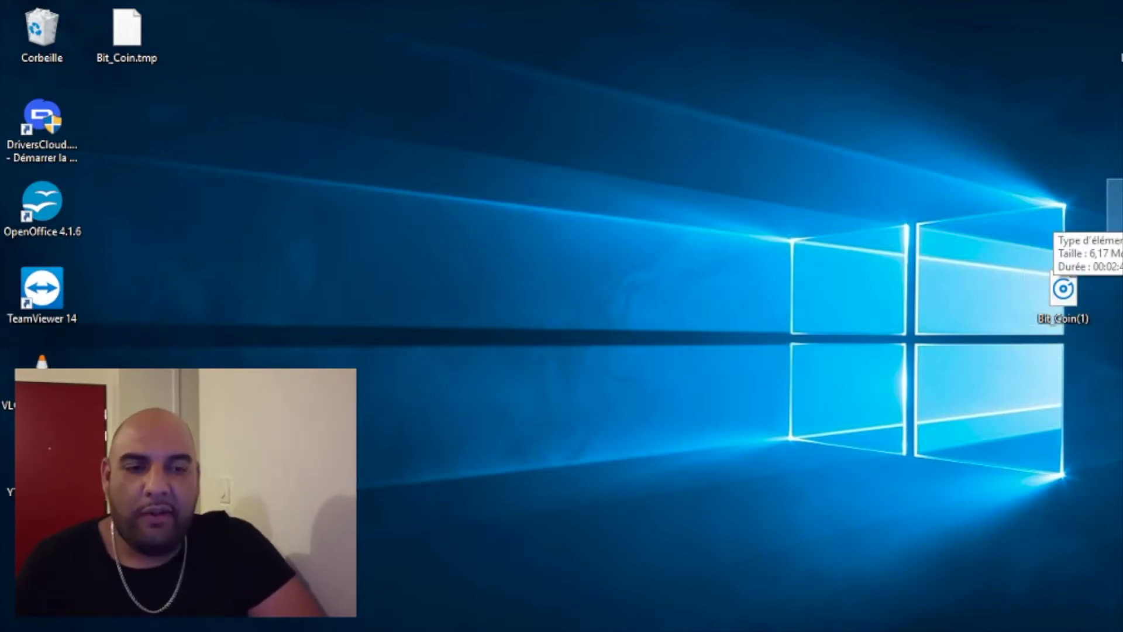
# Open the original Bit_Coin audio file with VLC media player using Ouvrir avec
pyautogui.rightClick(1056, 300)
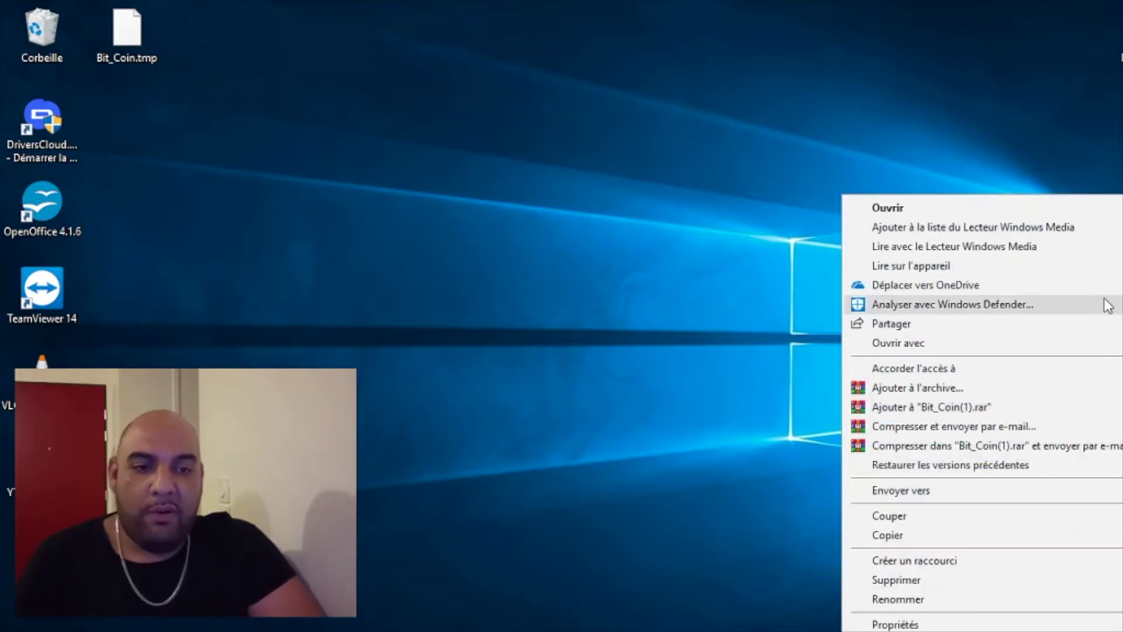
pyautogui.click(911, 91)
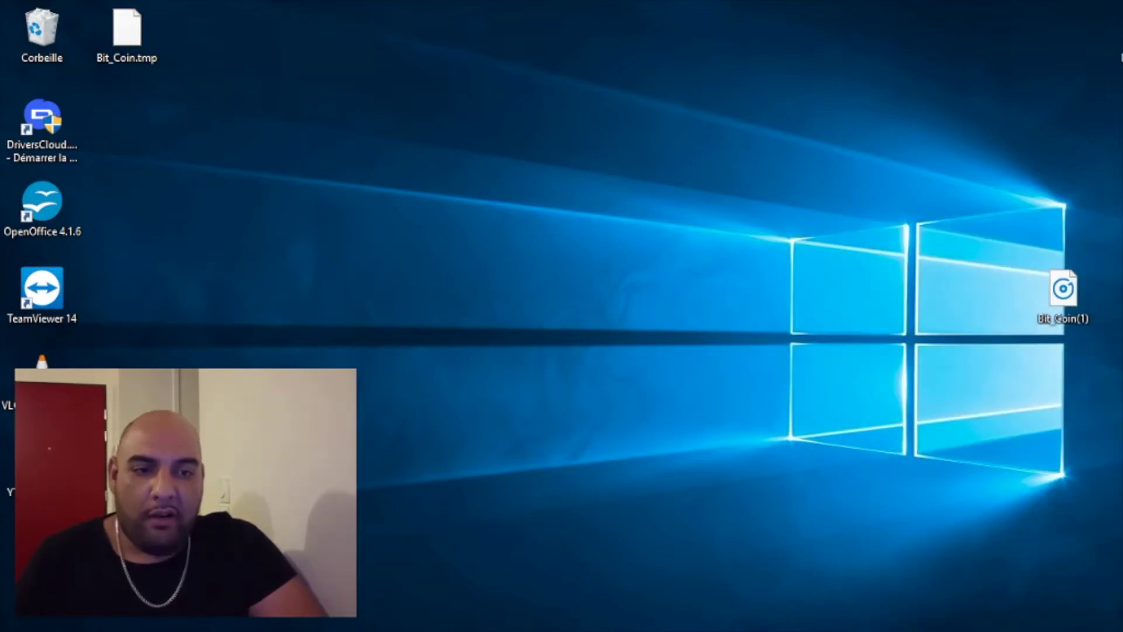
pyautogui.rightClick(1115, 196)
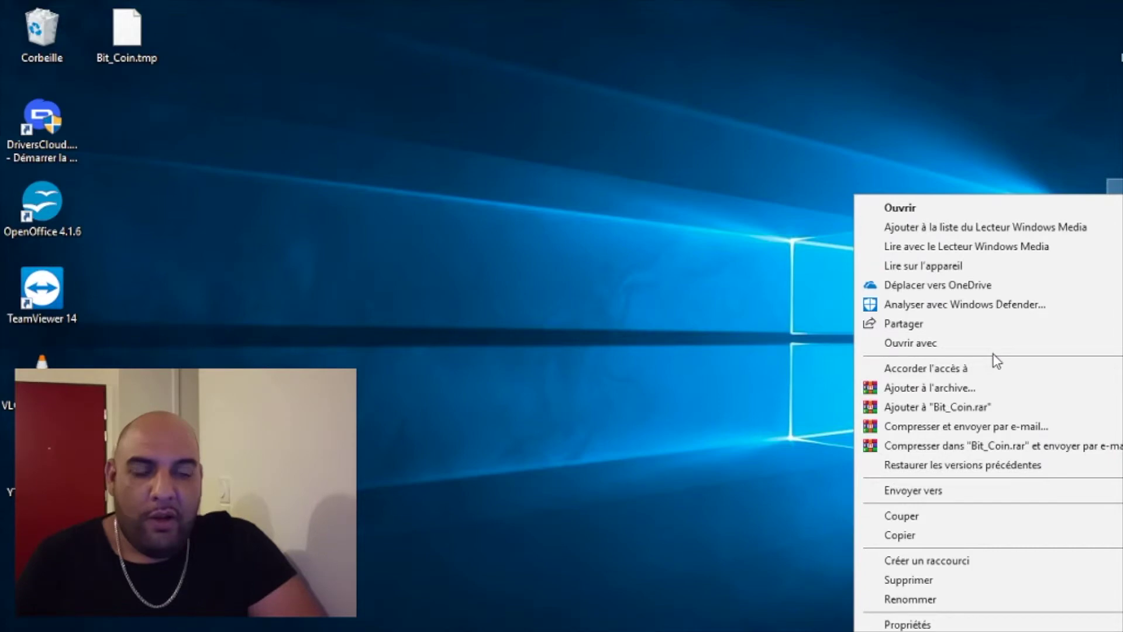
pyautogui.moveTo(995, 351)
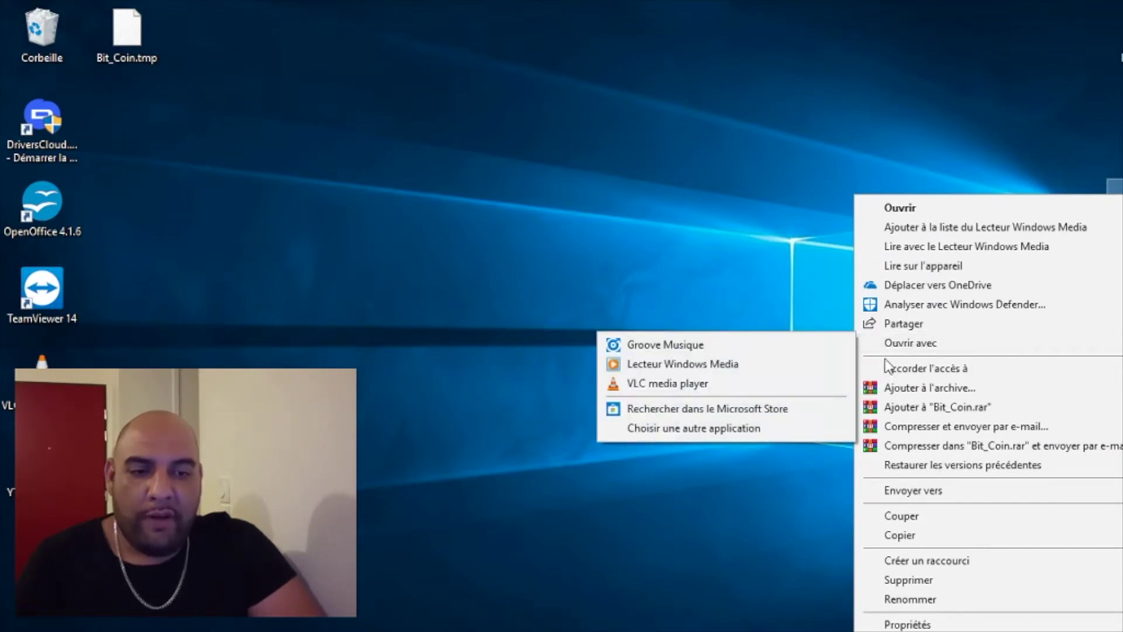
pyautogui.click(817, 386)
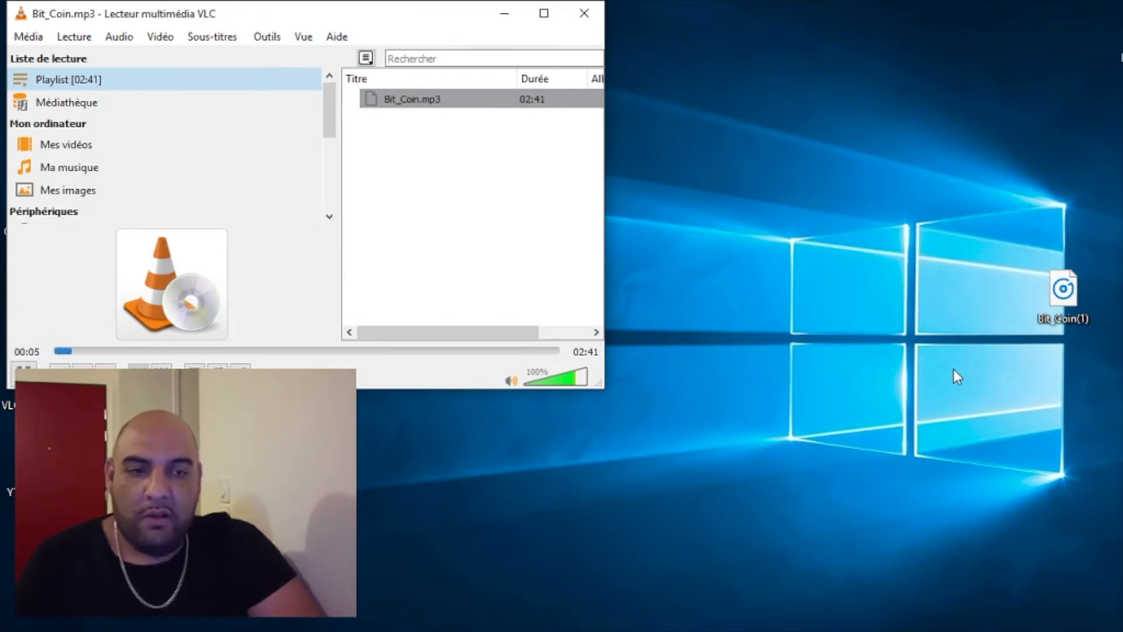
# Skip through Bit_Coin.mp3 to about 02:34, confirming its 02:41 length, then close VLC
pyautogui.click(321, 351)
pyautogui.click(429, 351)
pyautogui.click(497, 351)
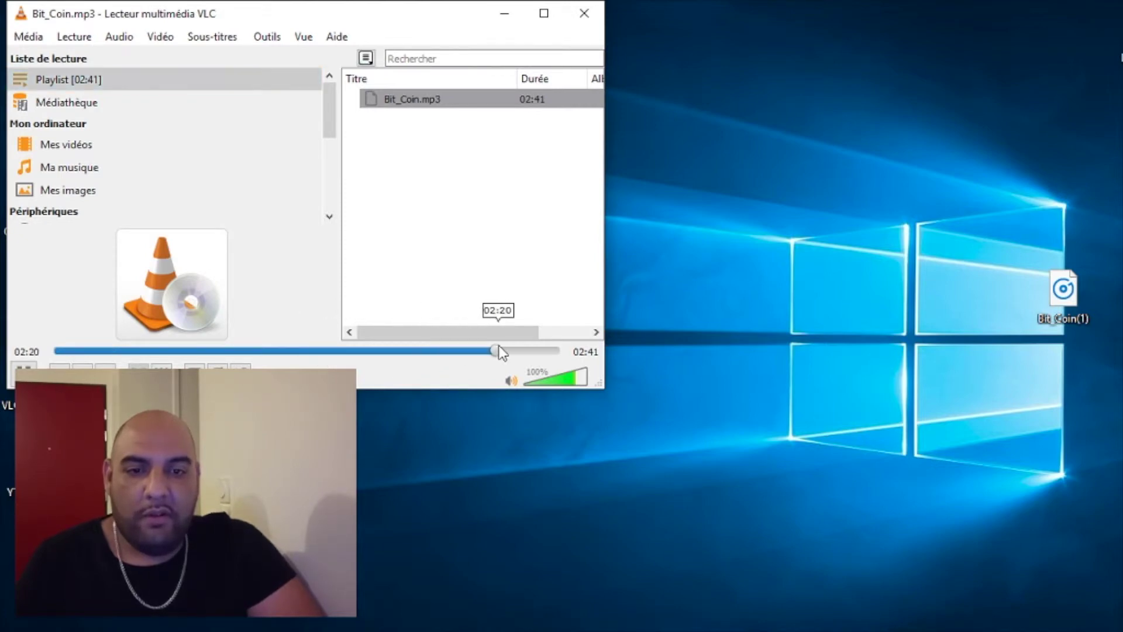
pyautogui.click(535, 351)
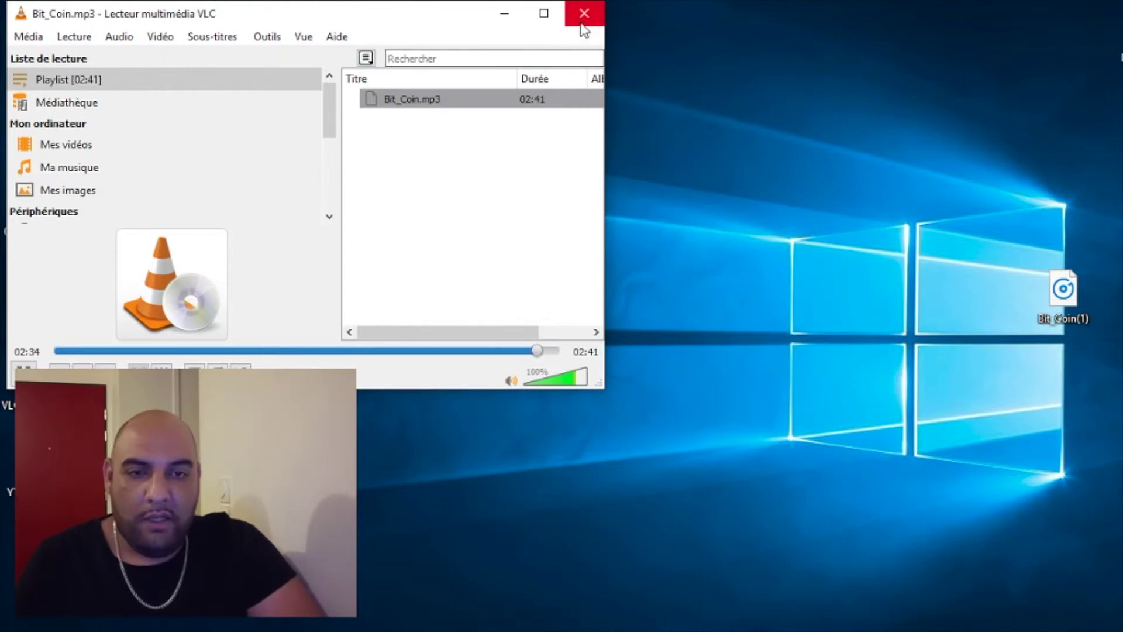
pyautogui.click(582, 18)
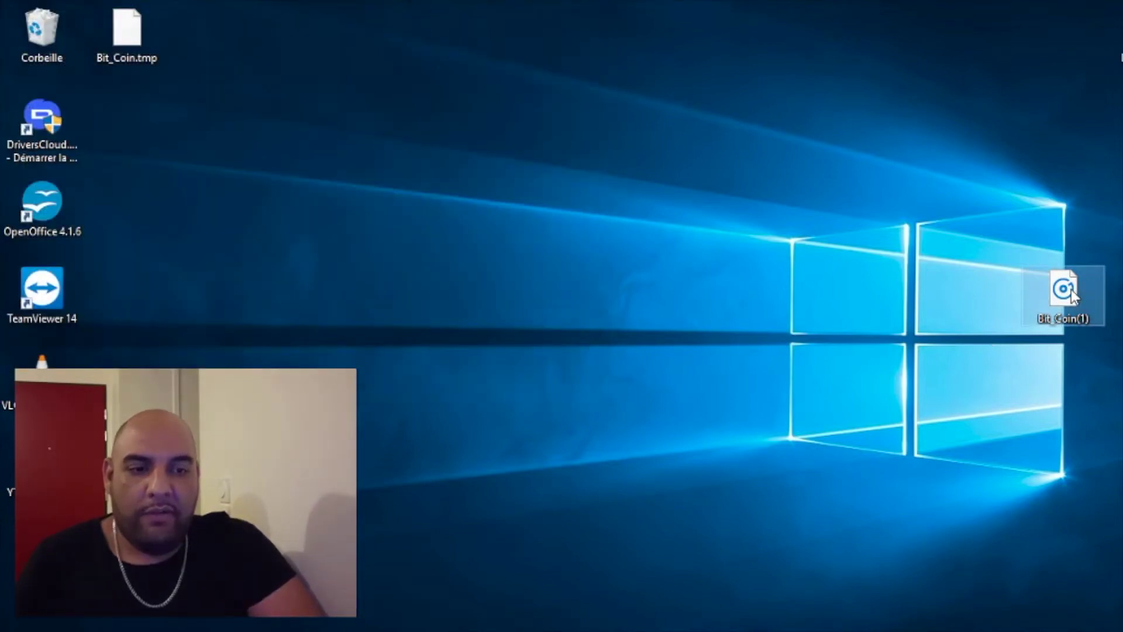
# Open Bit_Coin(1).wav with VLC media player using Ouvrir avec
pyautogui.rightClick(1072, 295)
pyautogui.moveTo(978, 343)
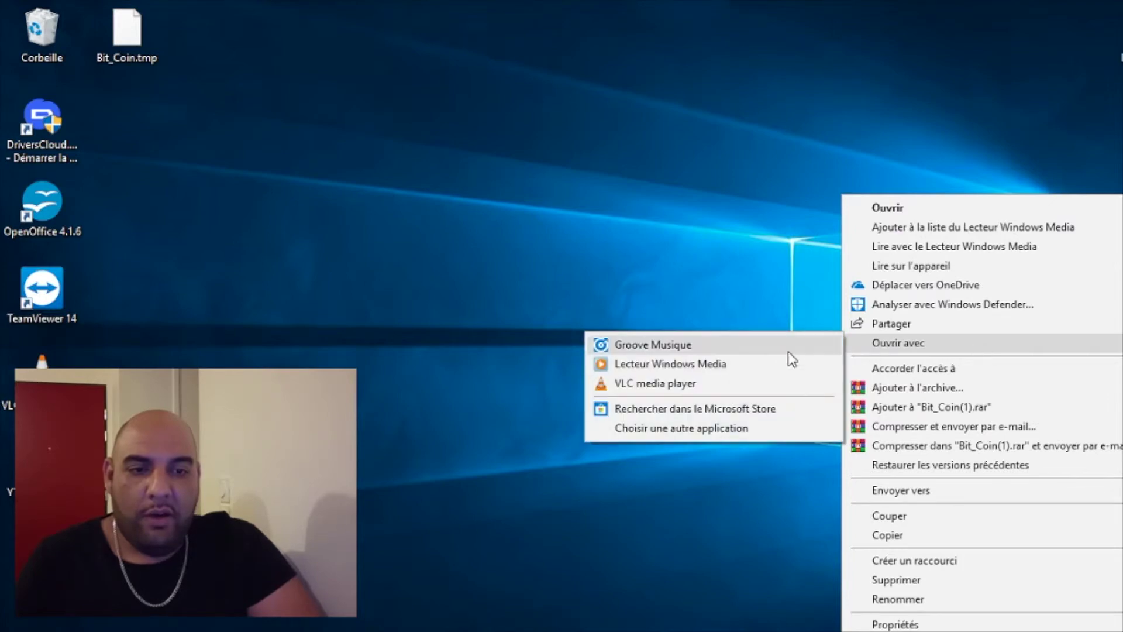
pyautogui.click(770, 384)
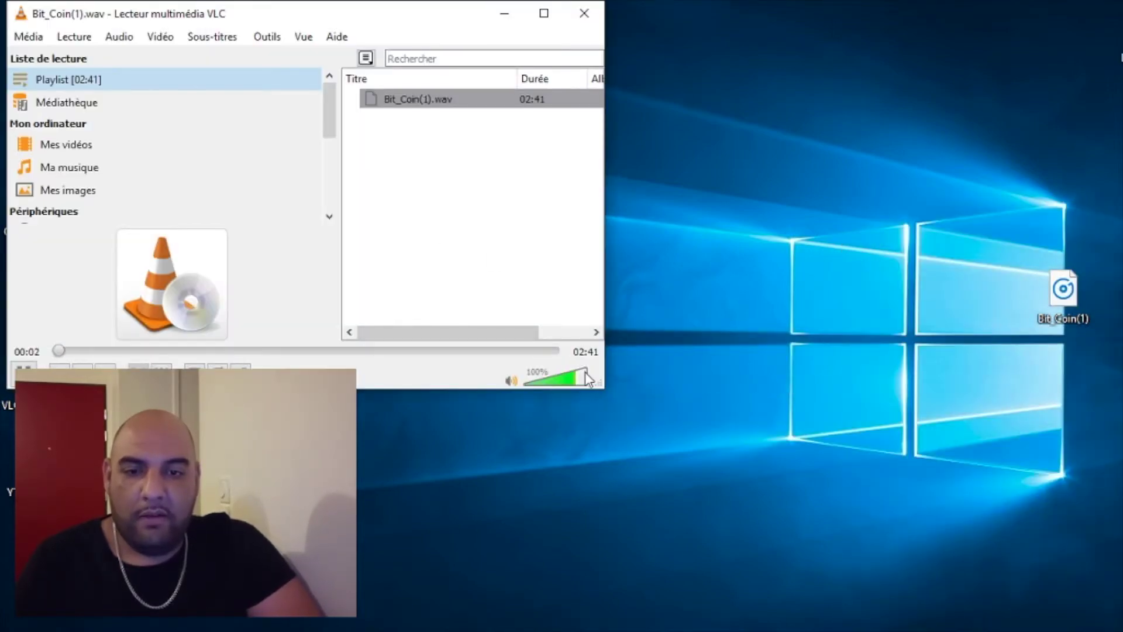
# Skip through Bit_Coin(1).wav from 00:39 to about 02:37, confirming its 02:41 length, then close VLC
pyautogui.click(177, 351)
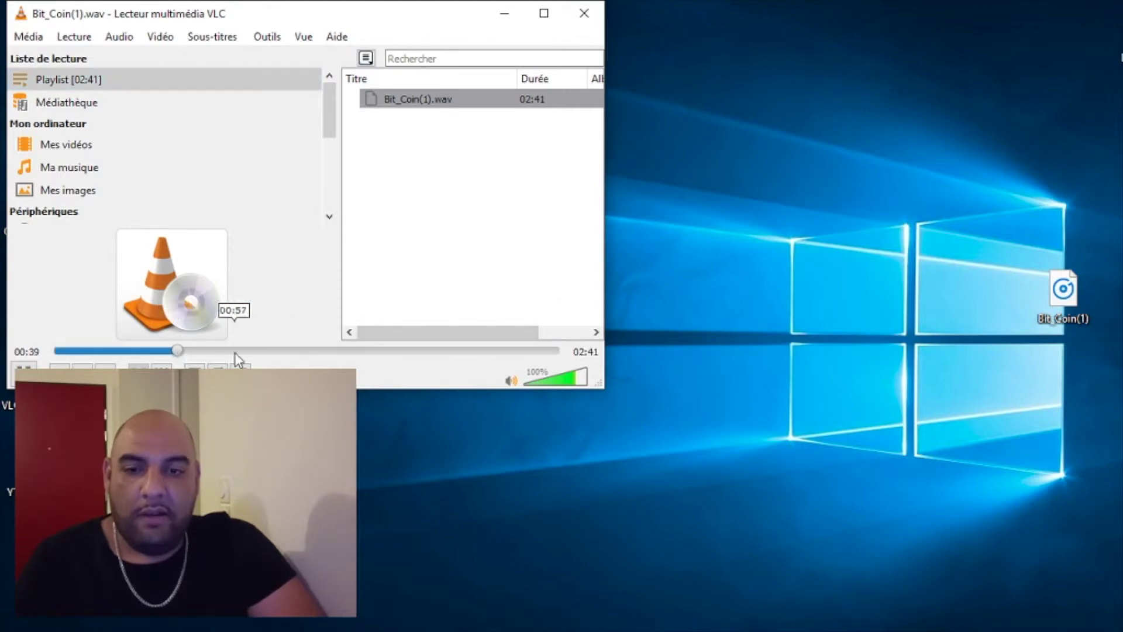
pyautogui.click(302, 351)
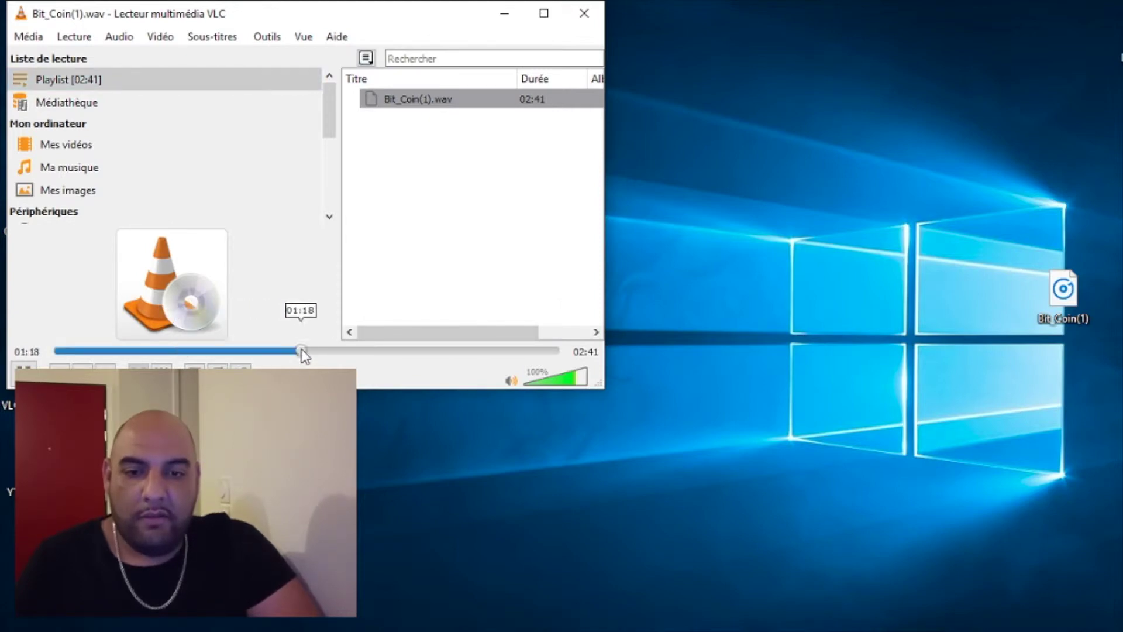
pyautogui.click(454, 351)
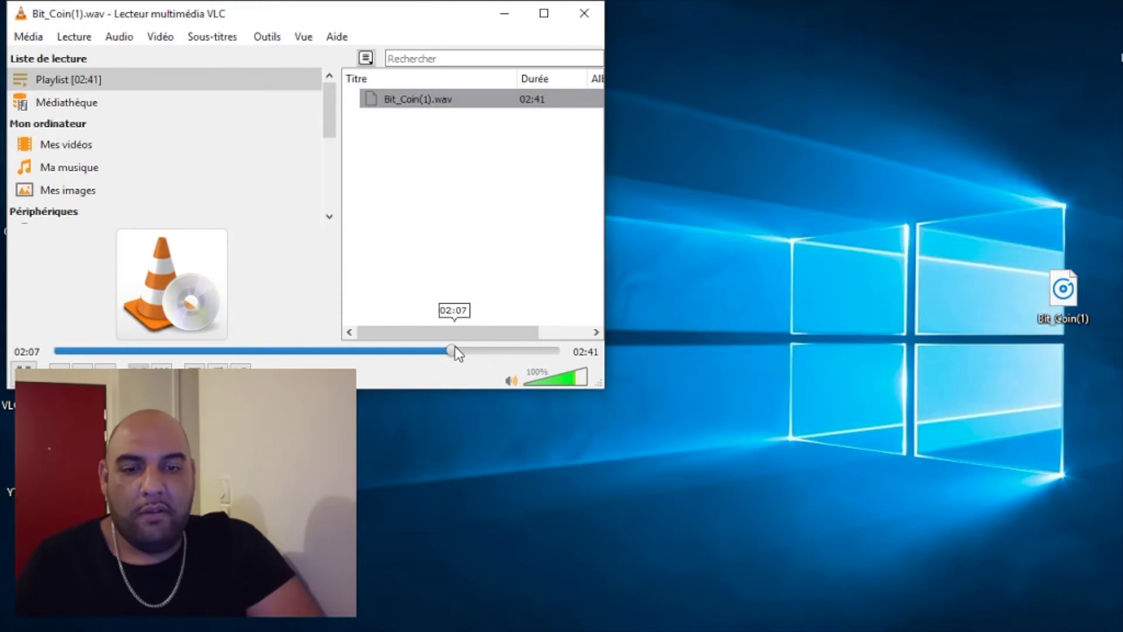
pyautogui.click(500, 349)
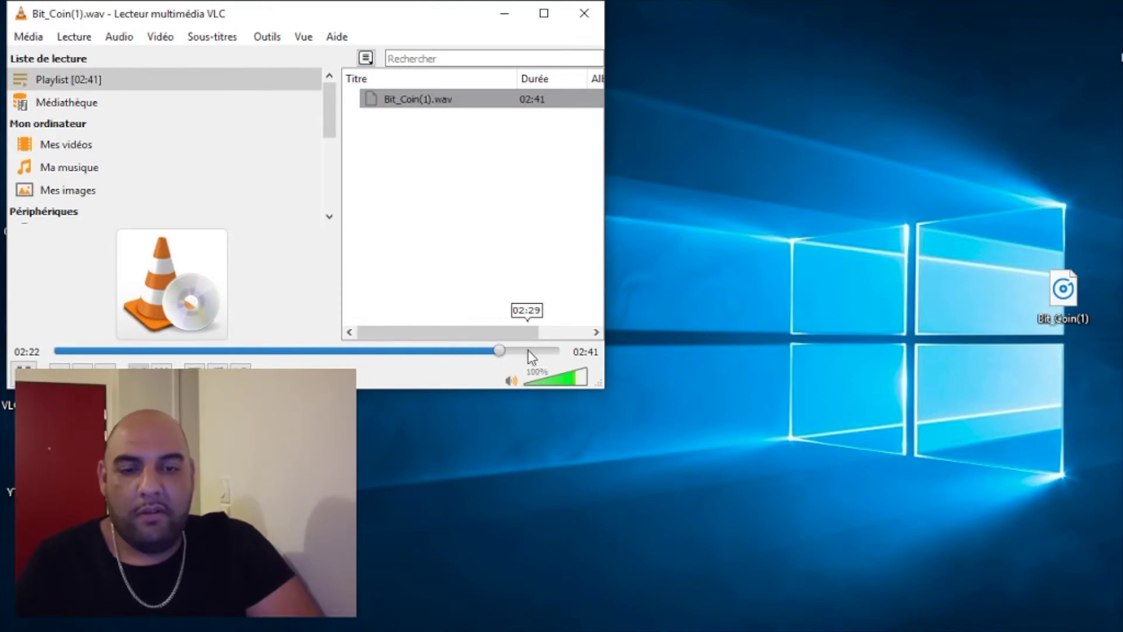
pyautogui.click(548, 351)
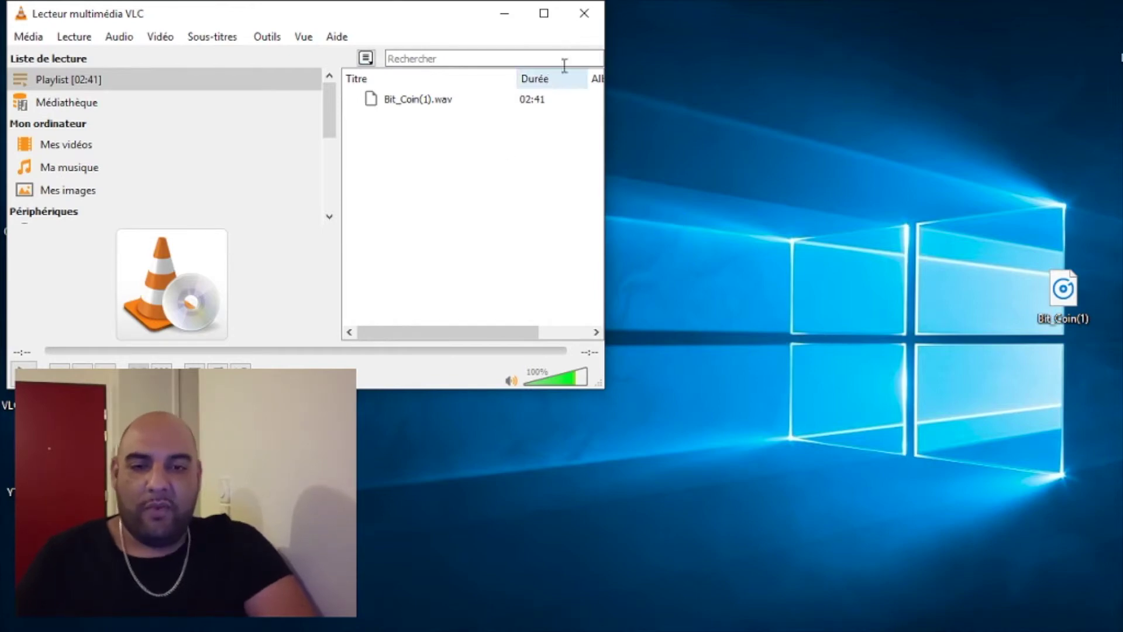
pyautogui.click(585, 14)
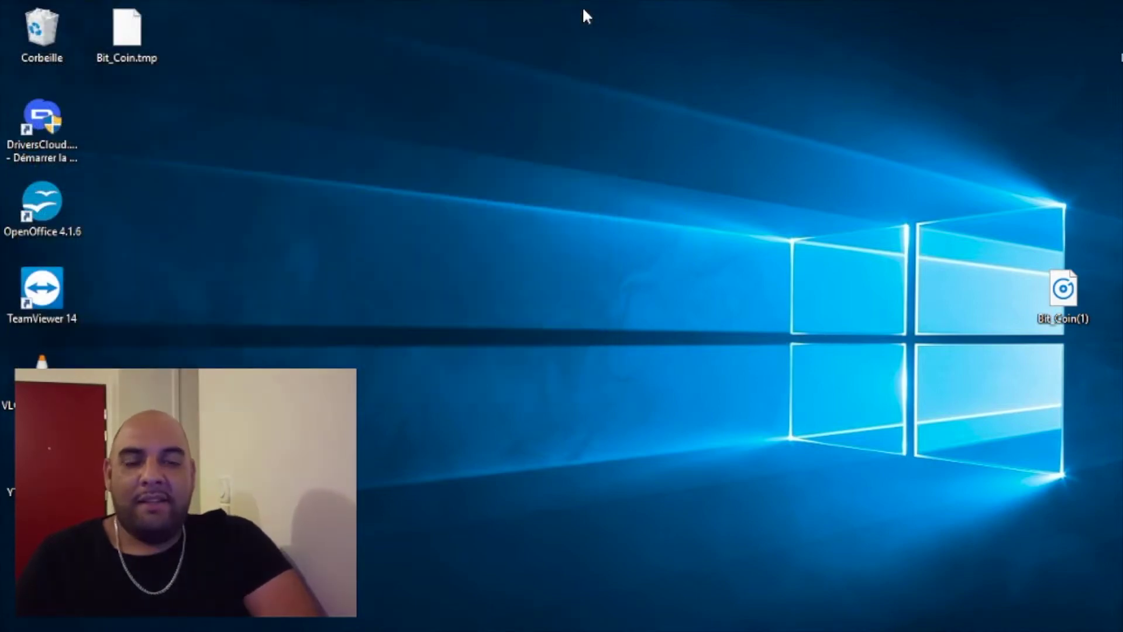
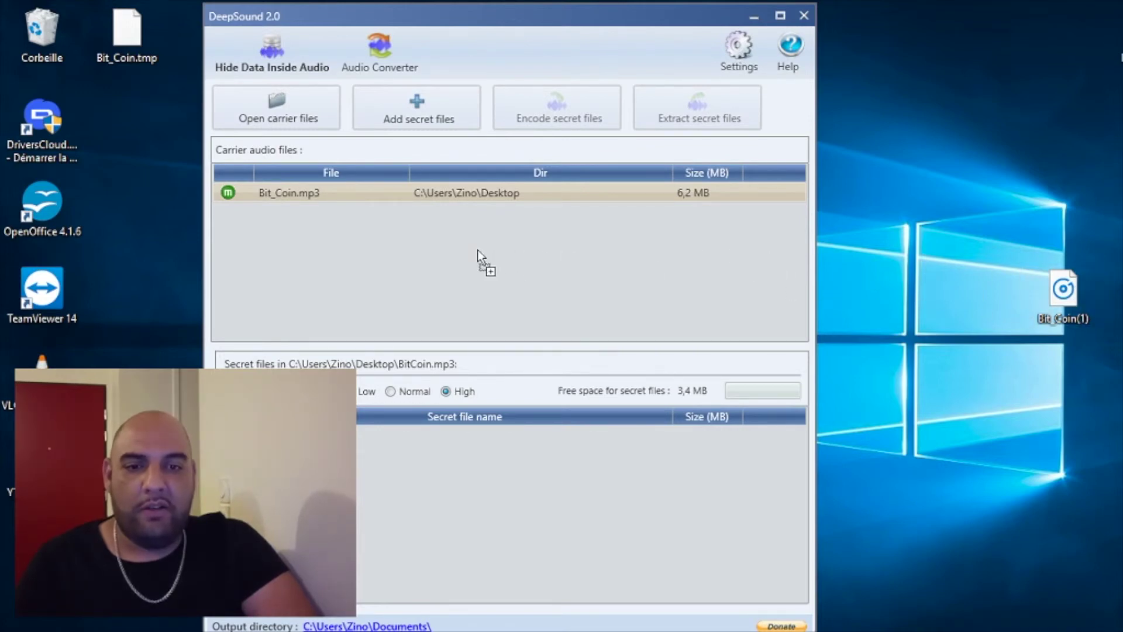
# Load Bit_Coin(1).wav as a carrier and unlock it with its password to reveal its hidden file under 0.1 MB
pyautogui.moveTo(478, 250); pyautogui.dragTo(478, 248)
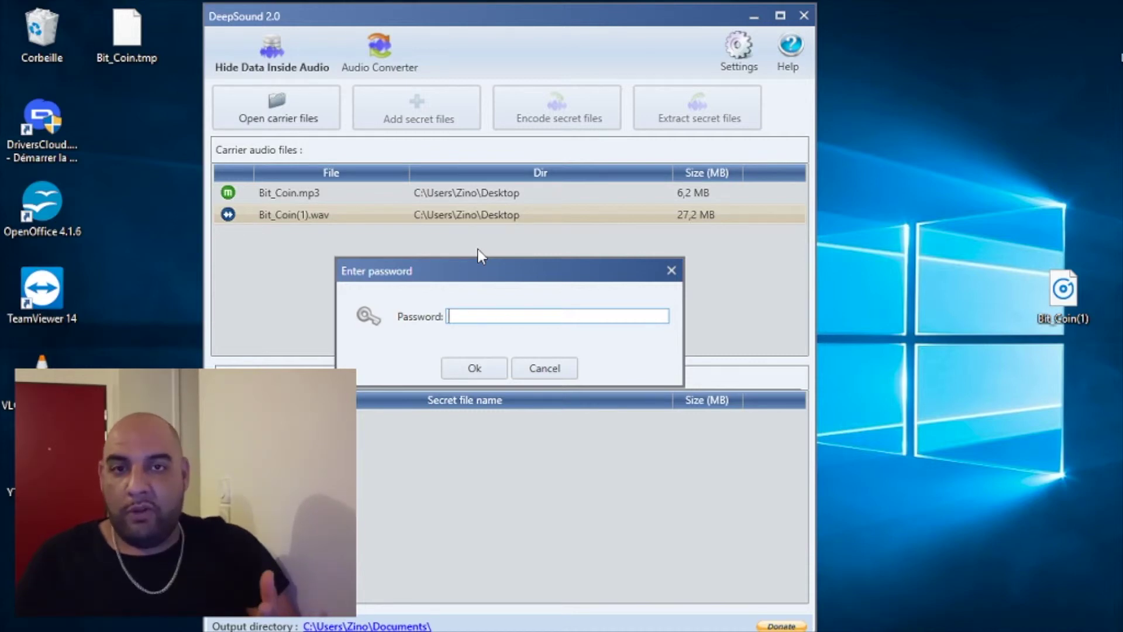
pyautogui.write('1234')
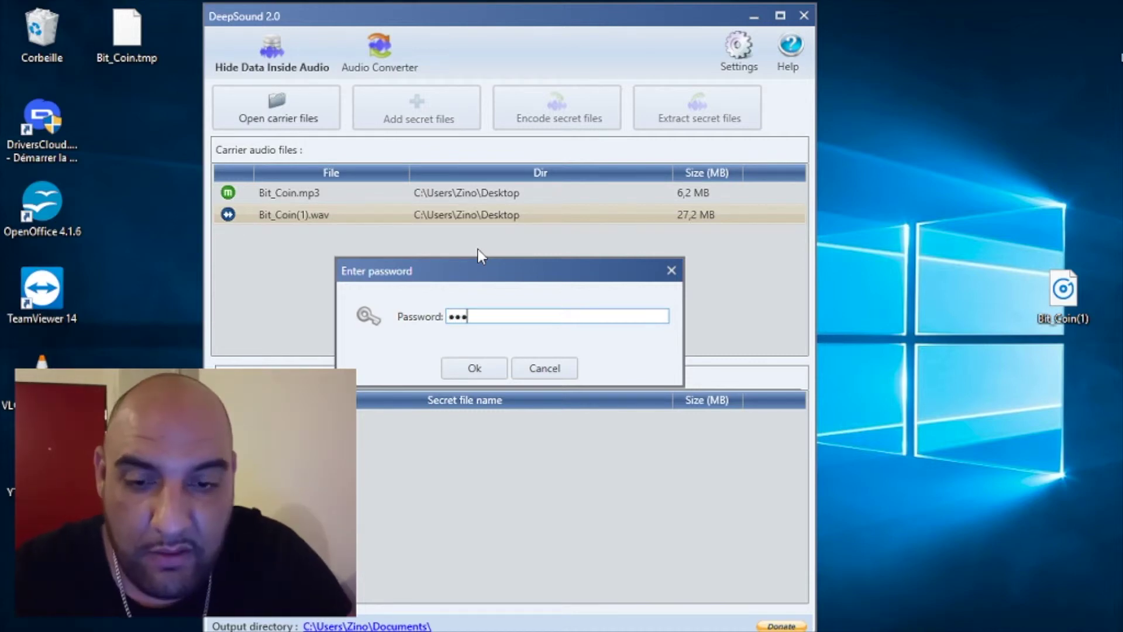
pyautogui.press('Return')
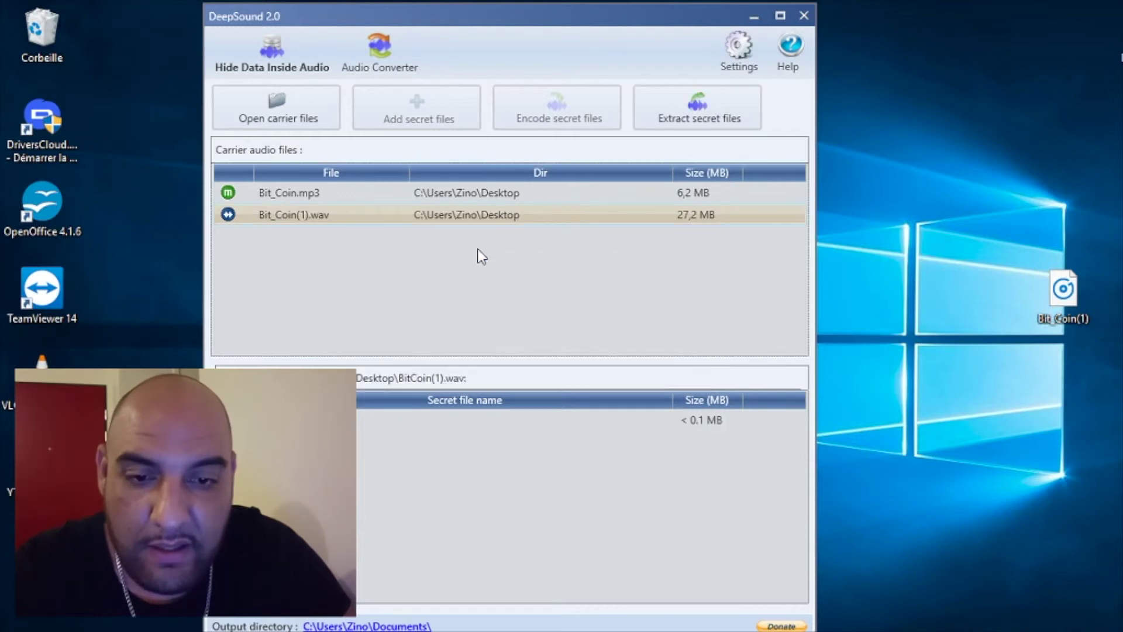
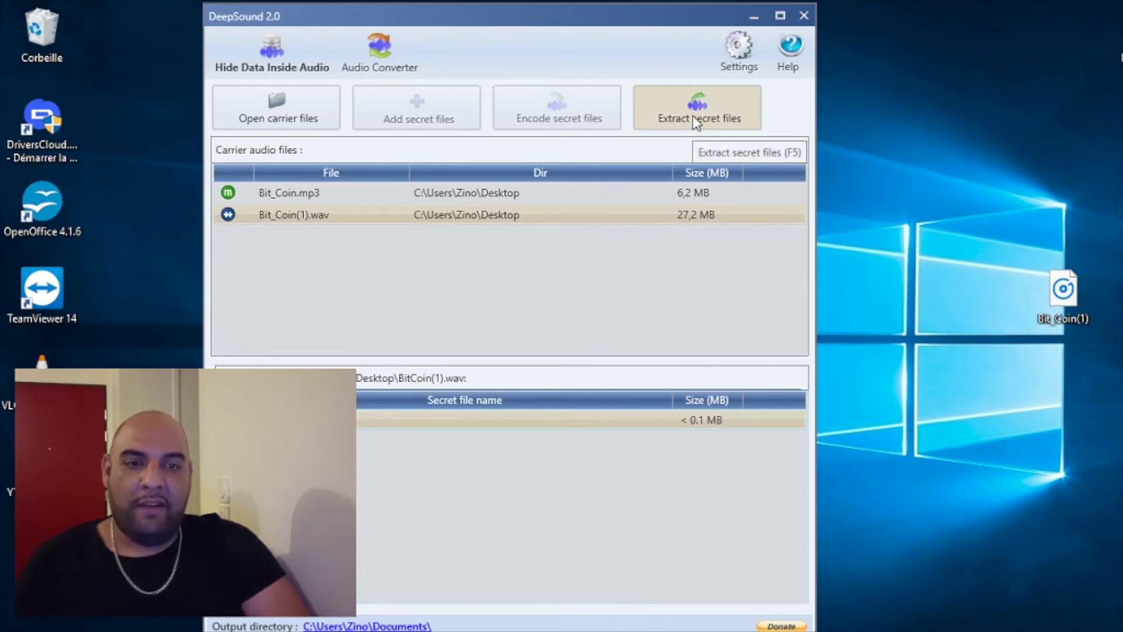
# Extract the hidden file from Bit_Coin(1).wav and select the 83 Ko photo PNG in Documents
pyautogui.click(677, 117)
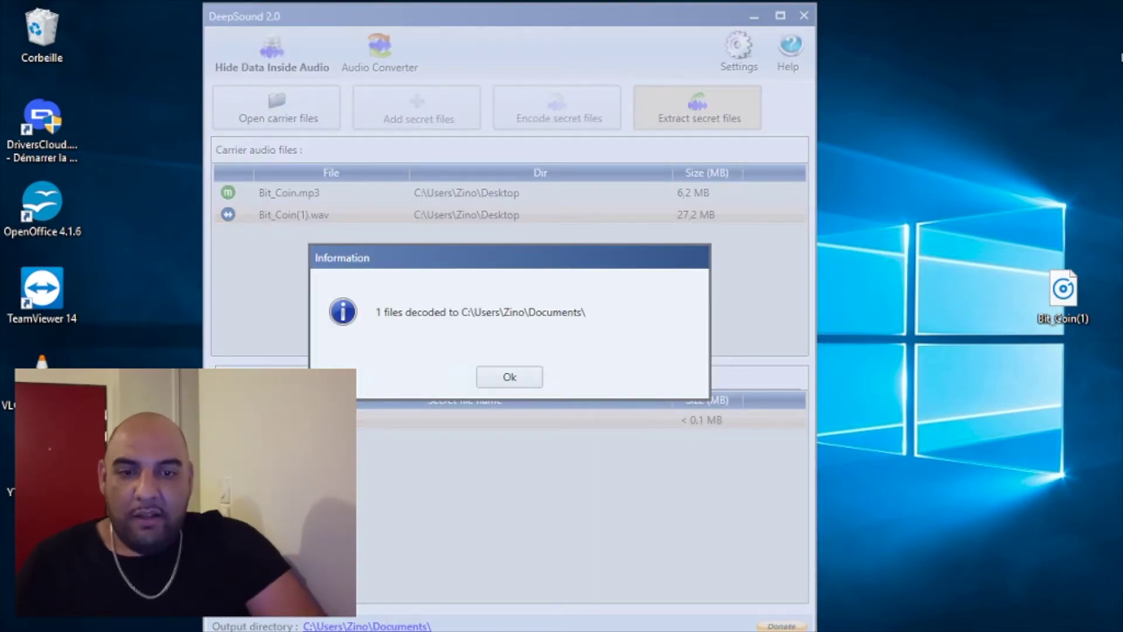
pyautogui.click(513, 386)
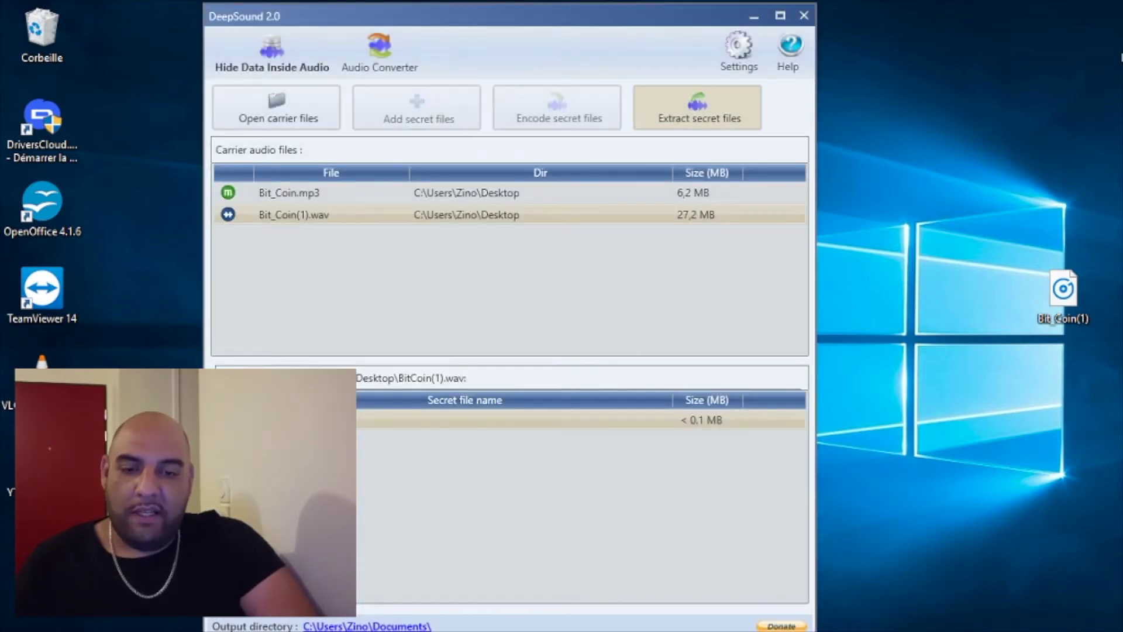
pyautogui.press('super+e')
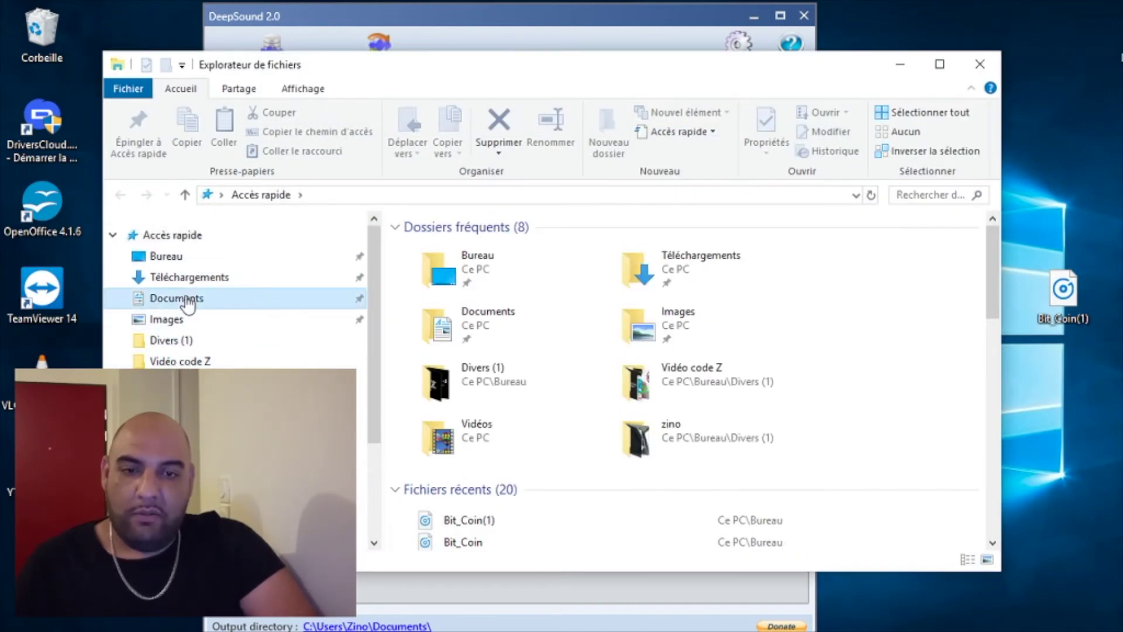
pyautogui.click(186, 299)
pyautogui.click(443, 434)
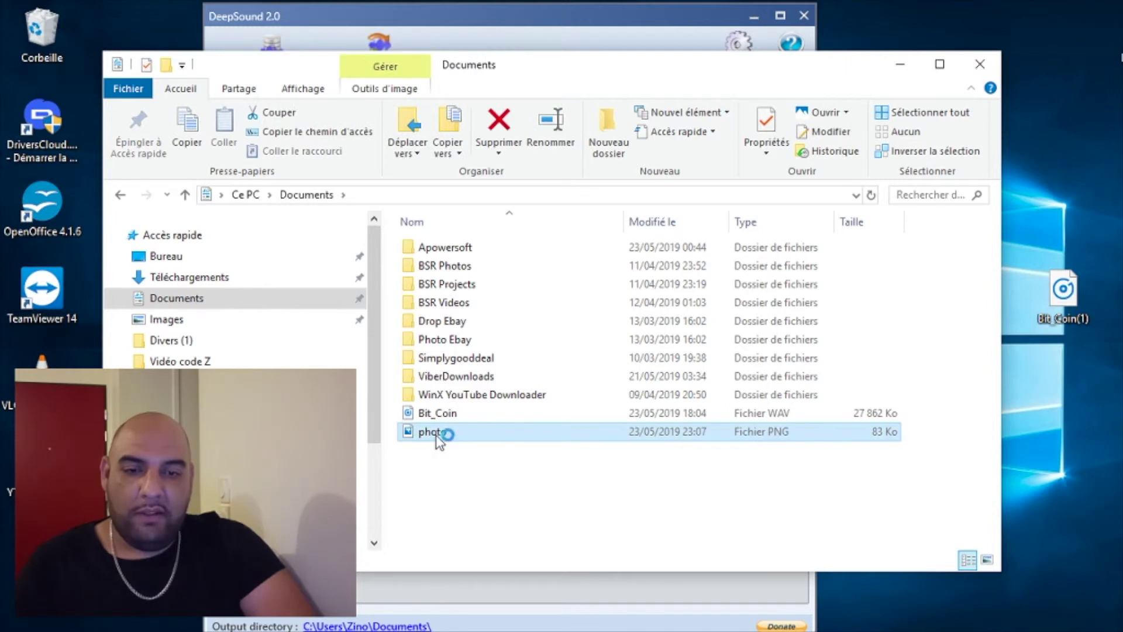
# Open photo.png in Photos to view the black-and-white portrait
pyautogui.doubleClick(436, 434)
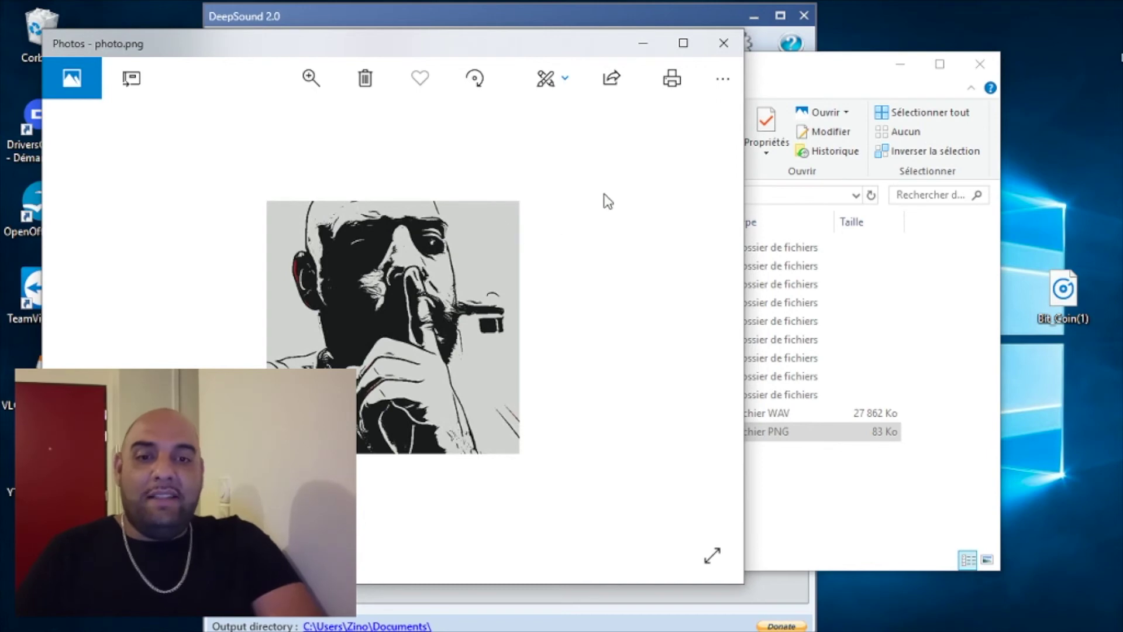
# Close the Photos viewer and return to the Documents folder in File Explorer
pyautogui.click(727, 44)
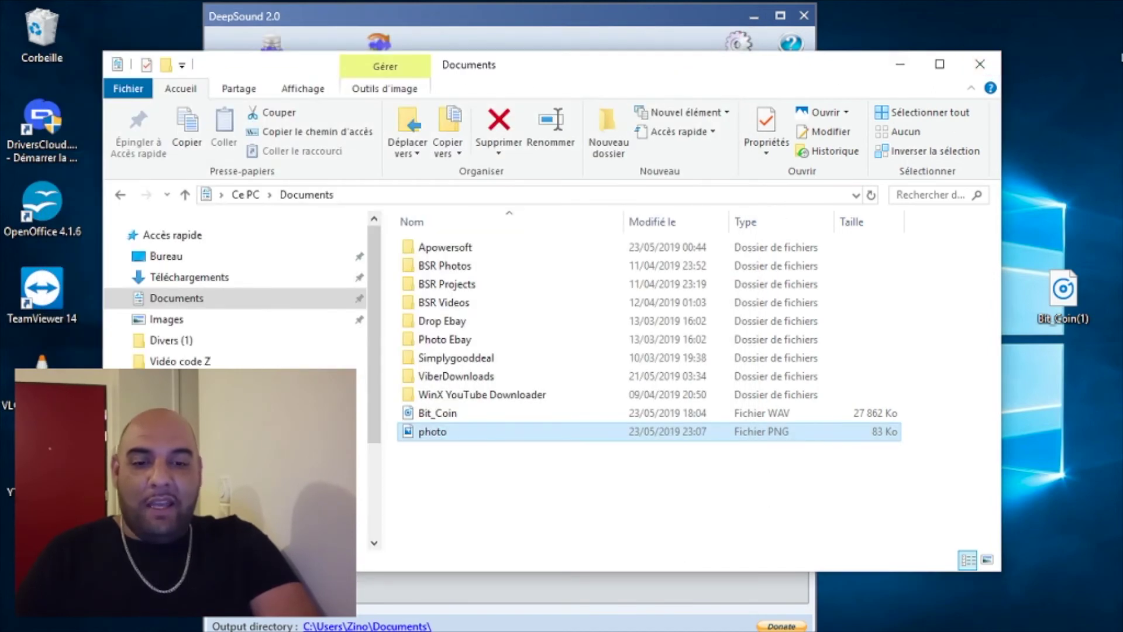
pyautogui.click(325, 631)
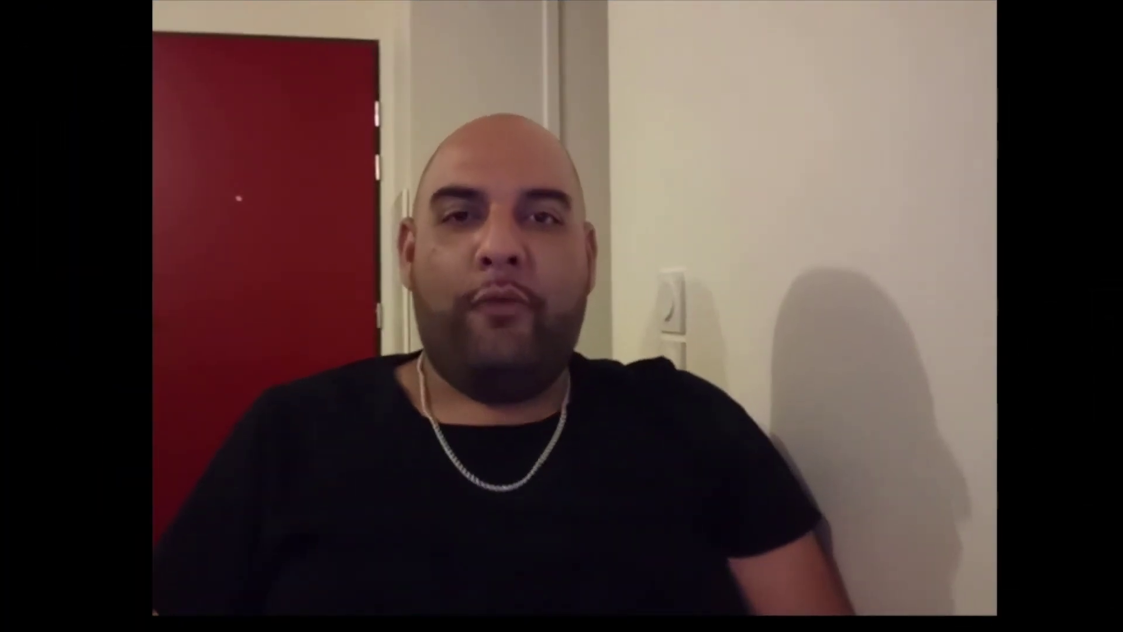